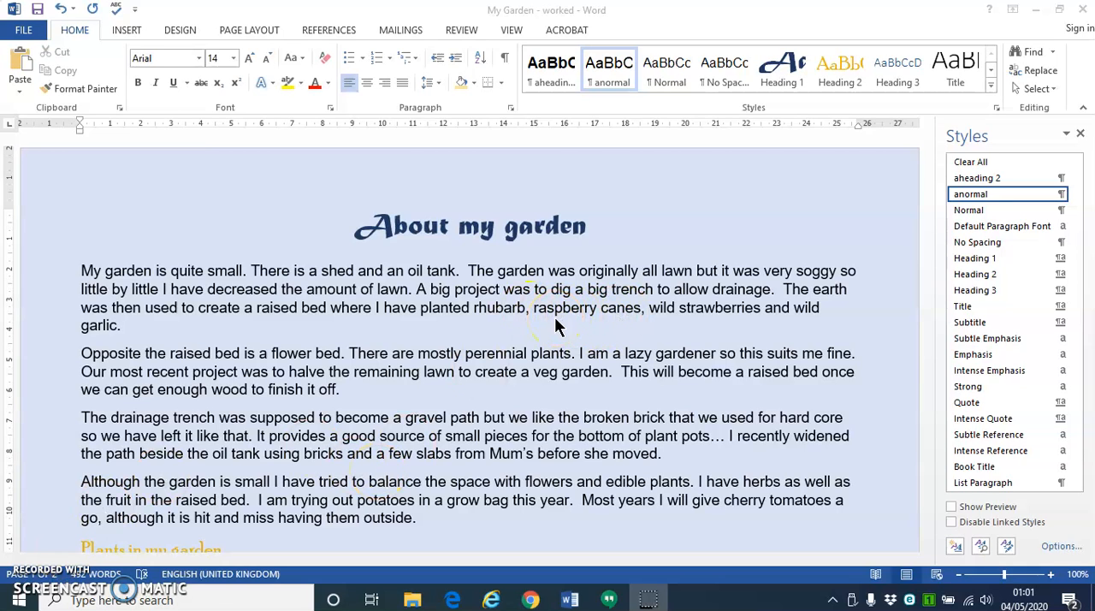
- Insert the raspberries picture from the Downloads folder before the word "garlic" in the first paragraph
{"action": "left_click", "coordinate": [823, 308]}
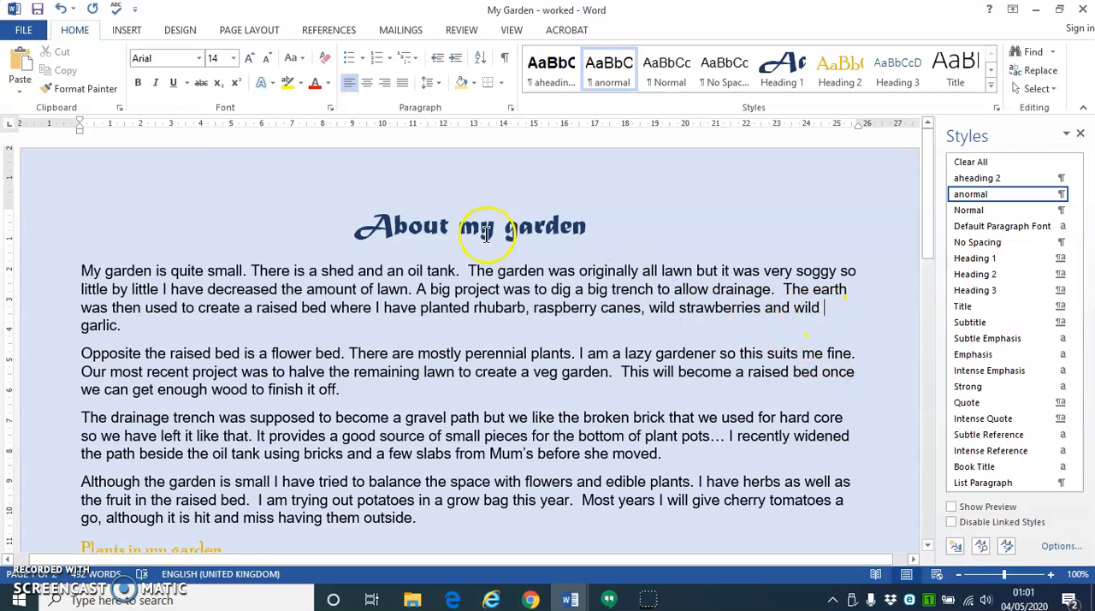
{"action": "left_click", "coordinate": [129, 32]}
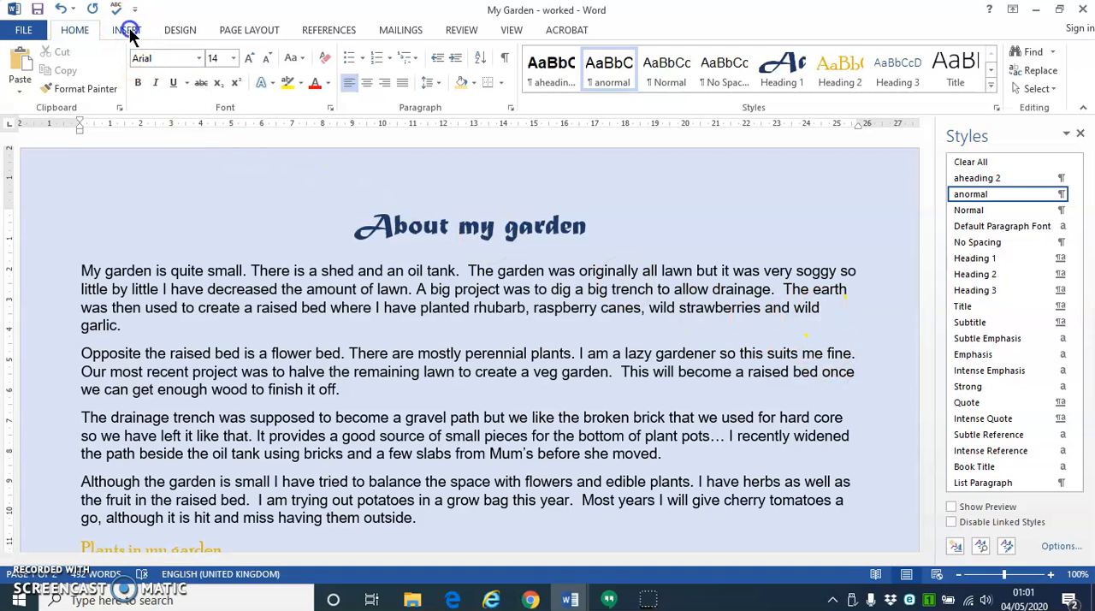
{"action": "left_click", "coordinate": [170, 62]}
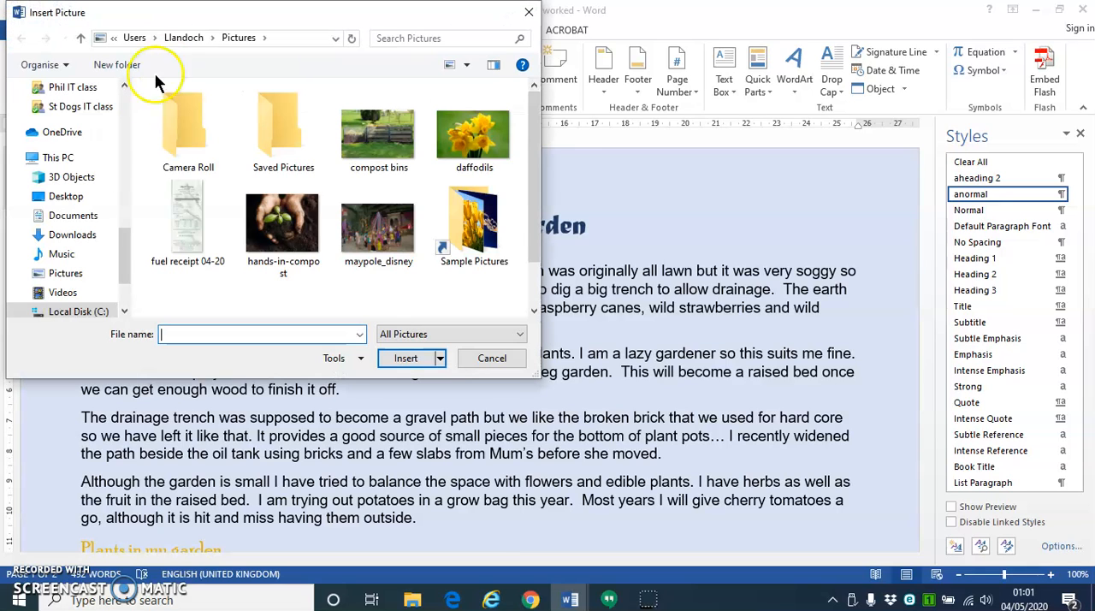
{"action": "left_click", "coordinate": [85, 236]}
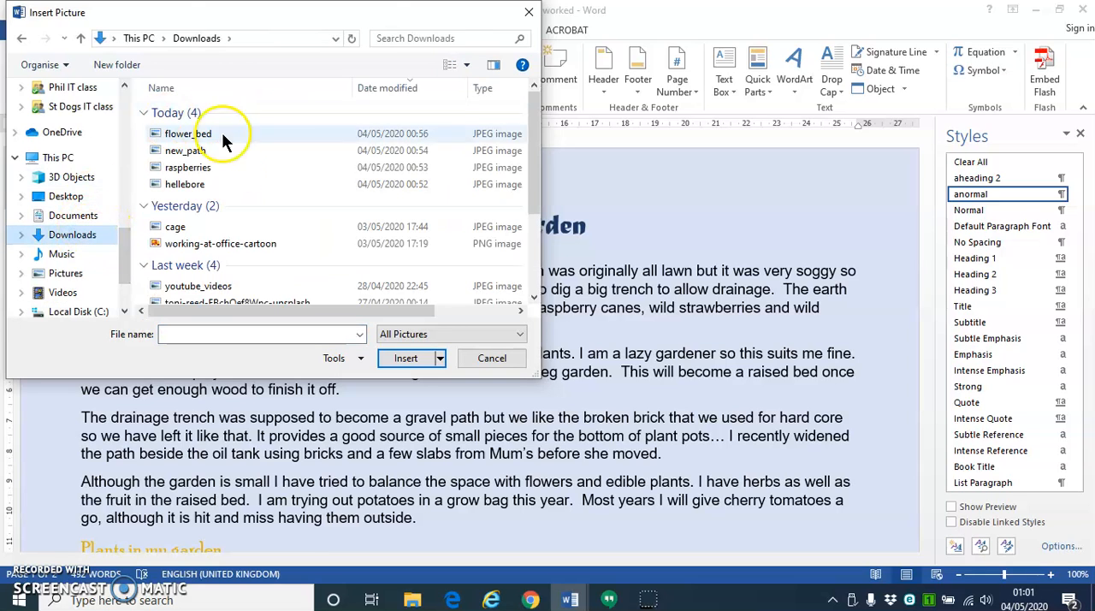
{"action": "left_click", "coordinate": [195, 168]}
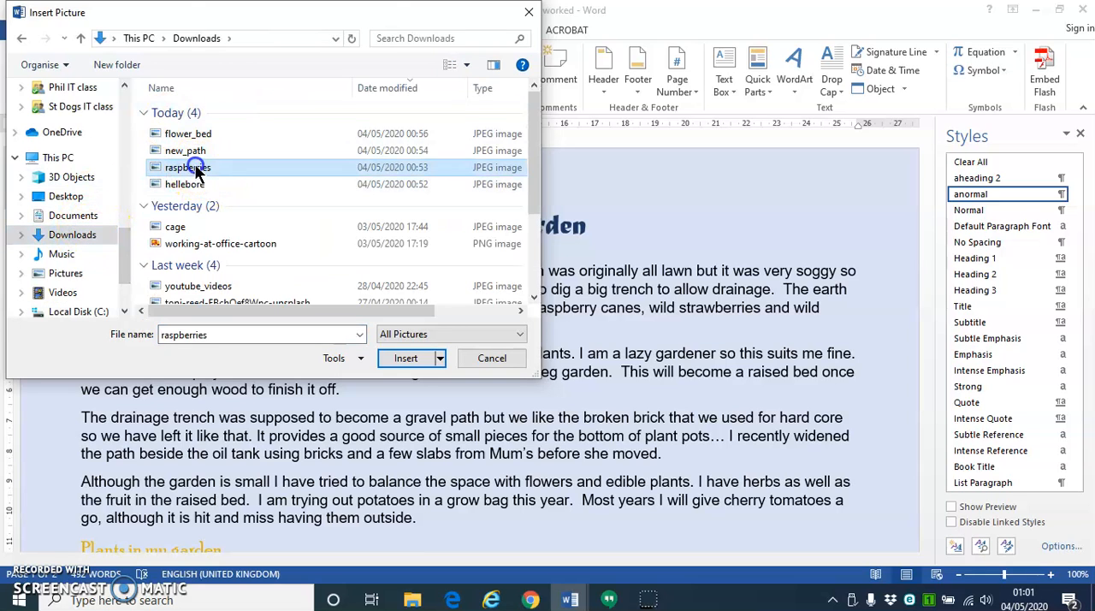
{"action": "left_click", "coordinate": [405, 359]}
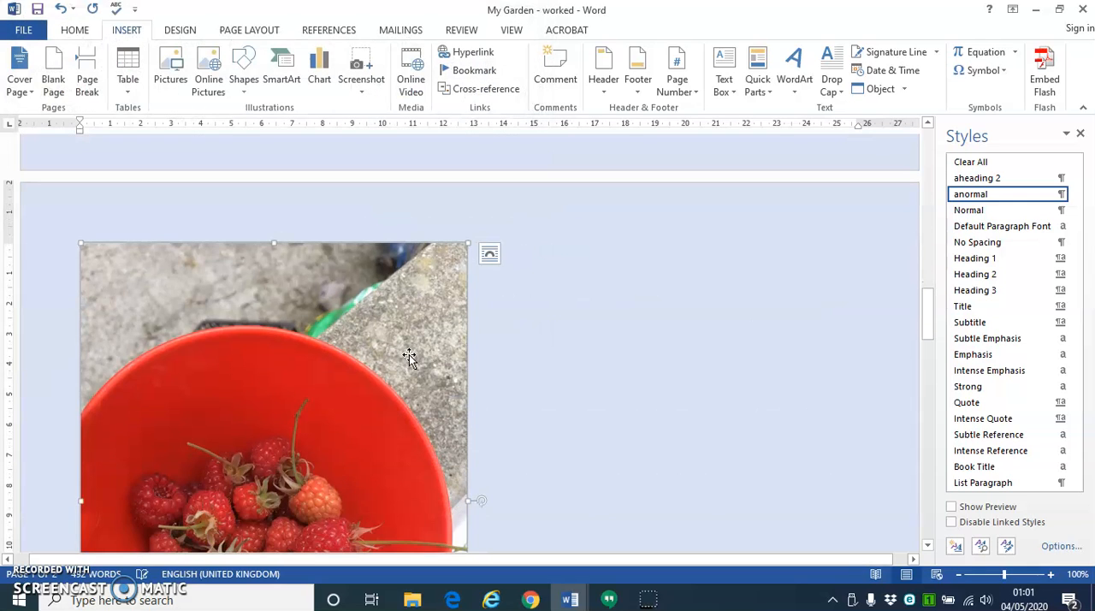
- Set the raspberries picture's height to 5 cm
{"action": "left_click", "coordinate": [408, 317]}
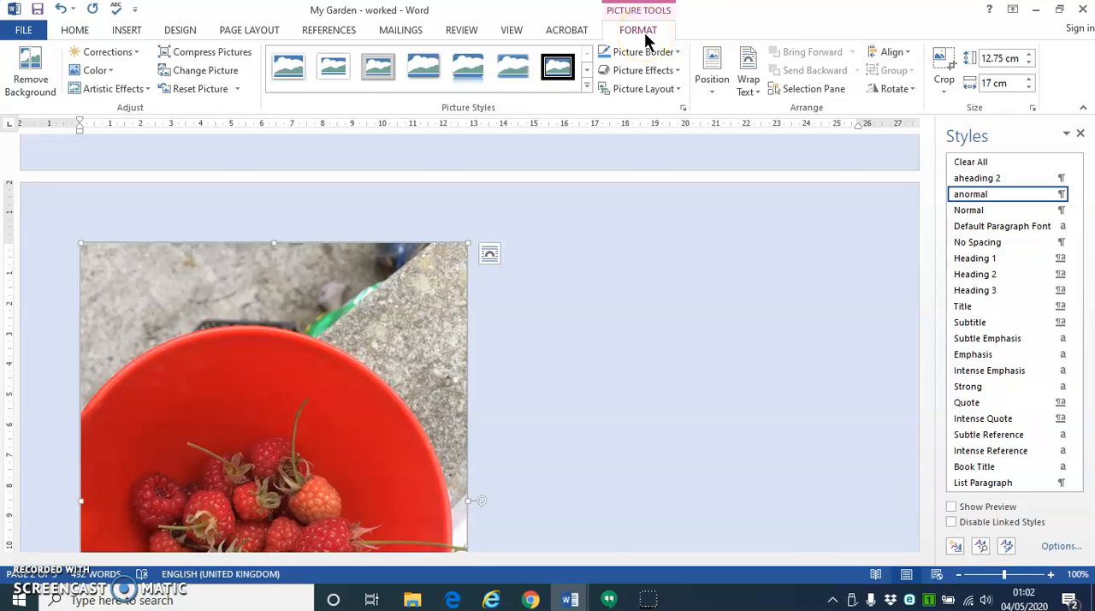
{"action": "triple_click", "coordinate": [991, 56]}
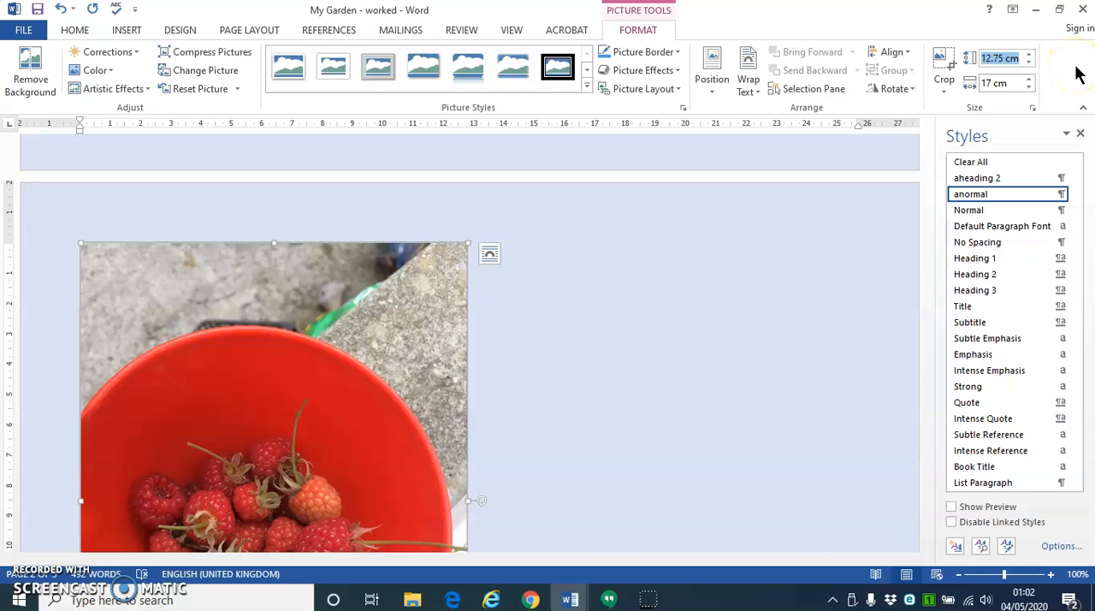
{"action": "type", "text": "5"}
{"action": "key", "text": "Return"}
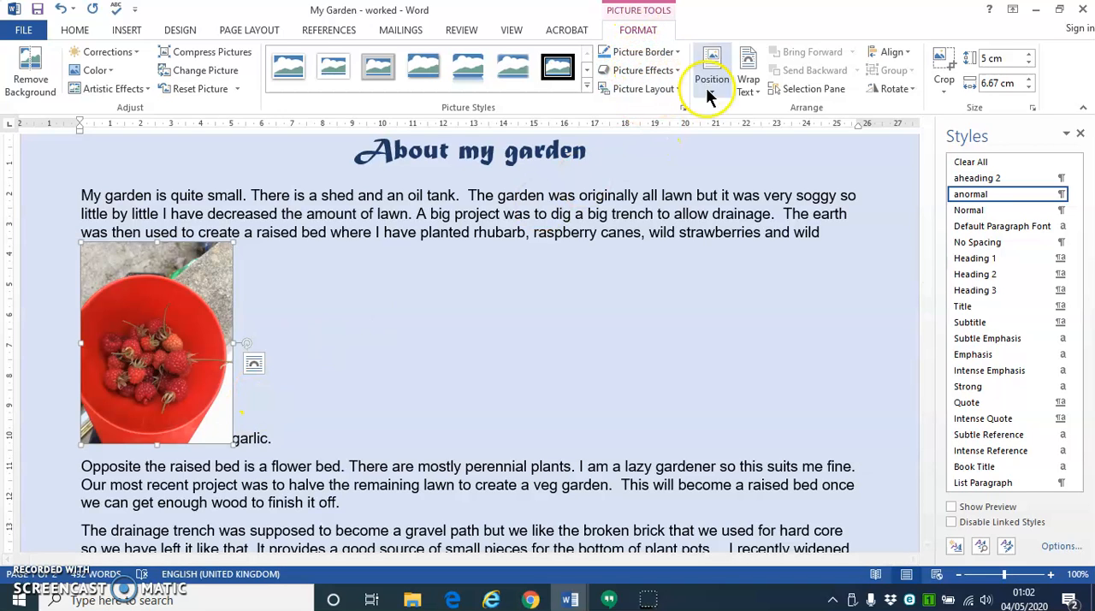
- Crop the top and right edges of the raspberries picture, leaving about 4.82 × 5.83 cm
{"action": "left_click", "coordinate": [945, 61]}
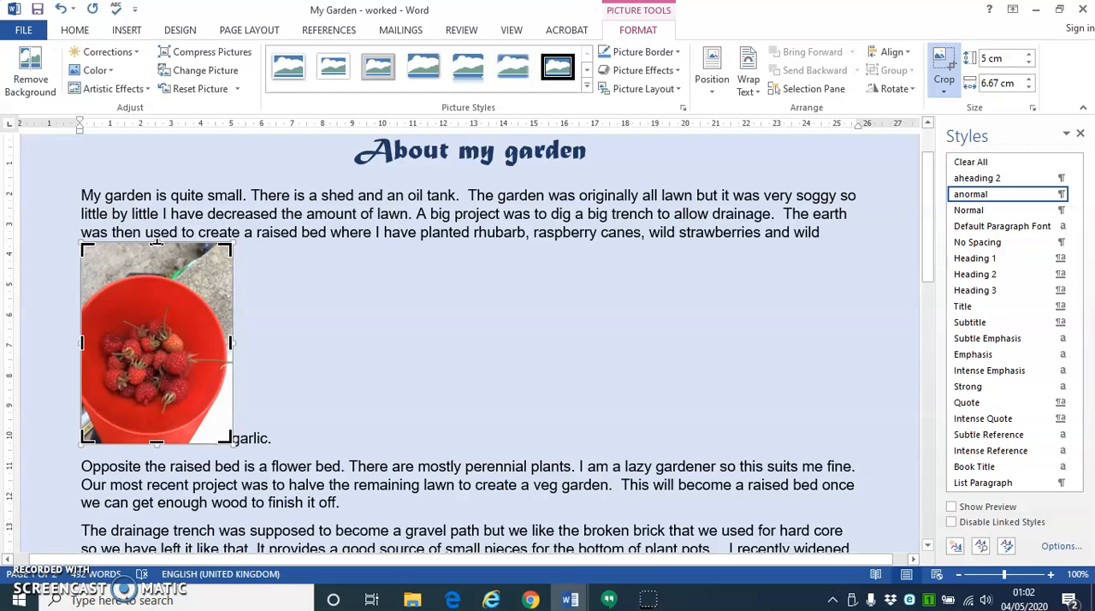
{"action": "left_click_drag", "start_coordinate": [157, 244], "coordinate": [154, 270]}
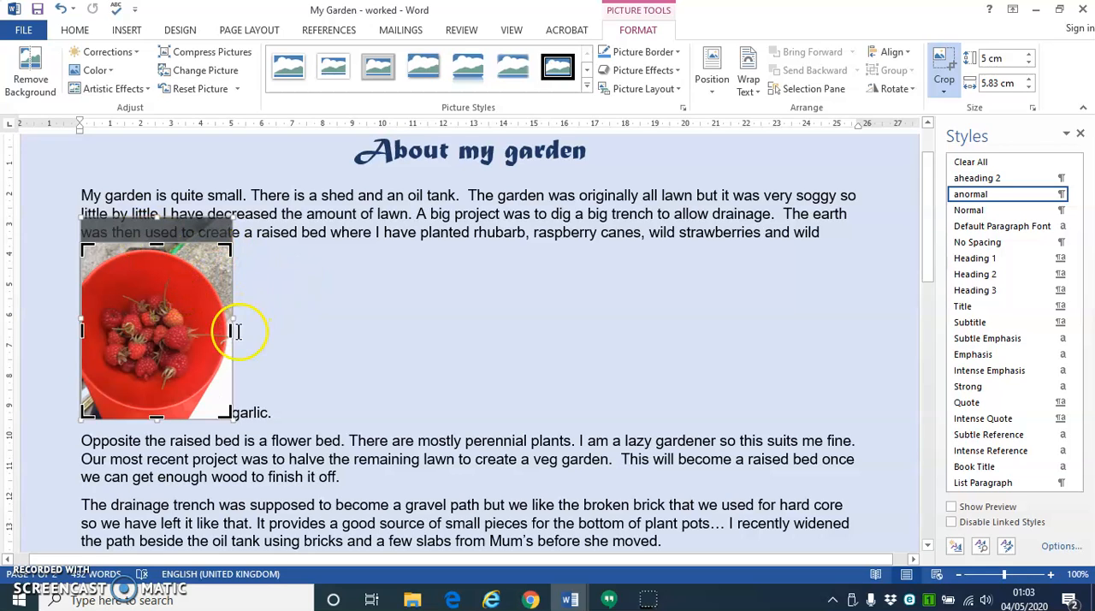
{"action": "left_click_drag", "start_coordinate": [229, 332], "coordinate": [228, 342]}
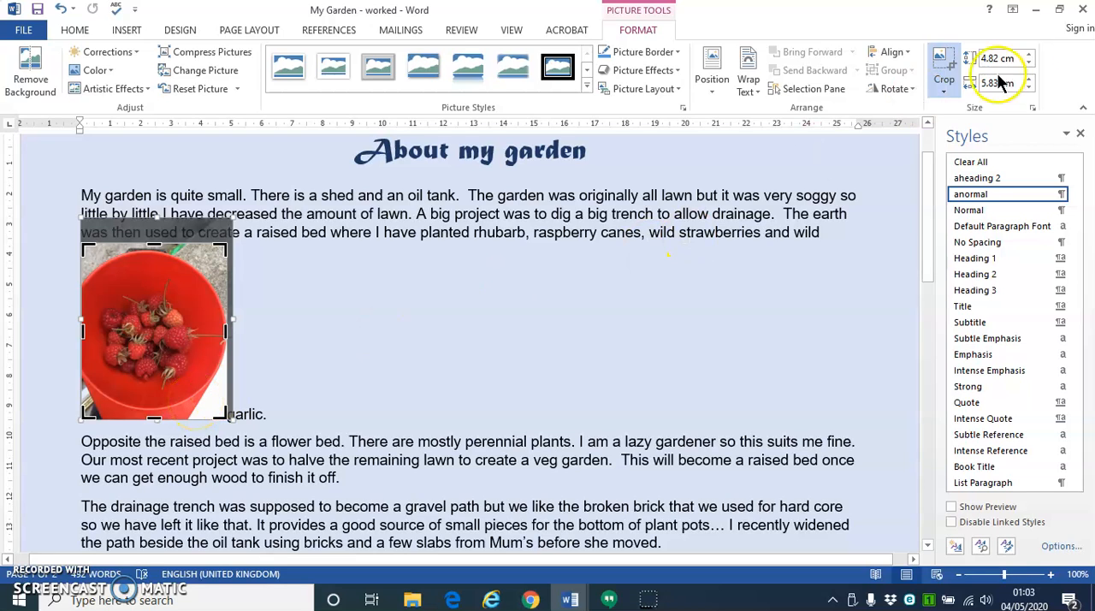
{"action": "left_click", "coordinate": [942, 58]}
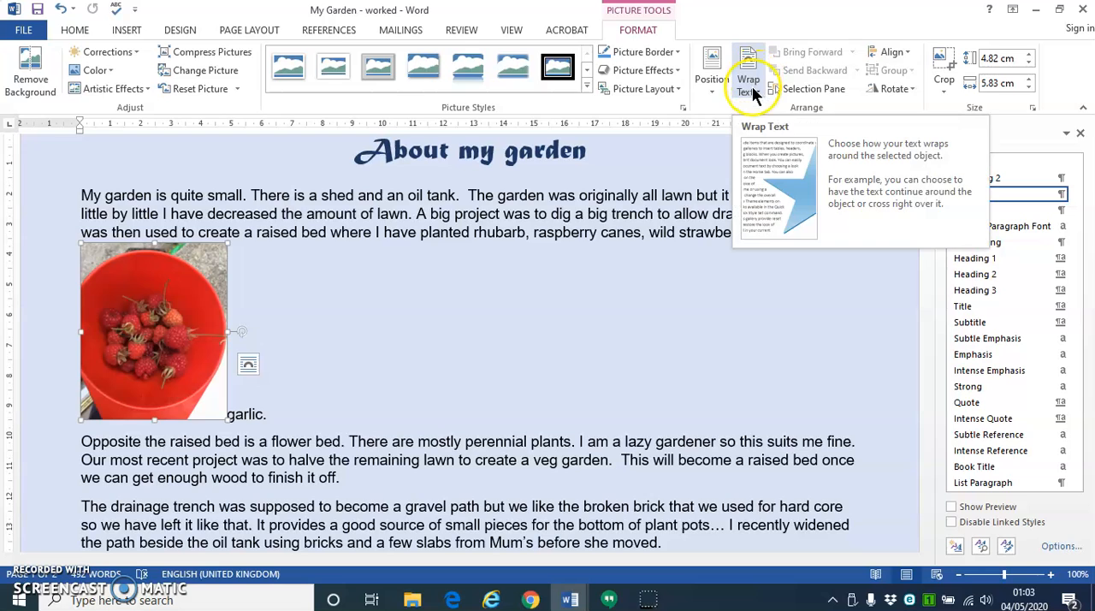
- Apply Square text wrapping to the raspberries picture and move it to the right side of the second and third paragraphs
{"action": "left_click", "coordinate": [248, 364]}
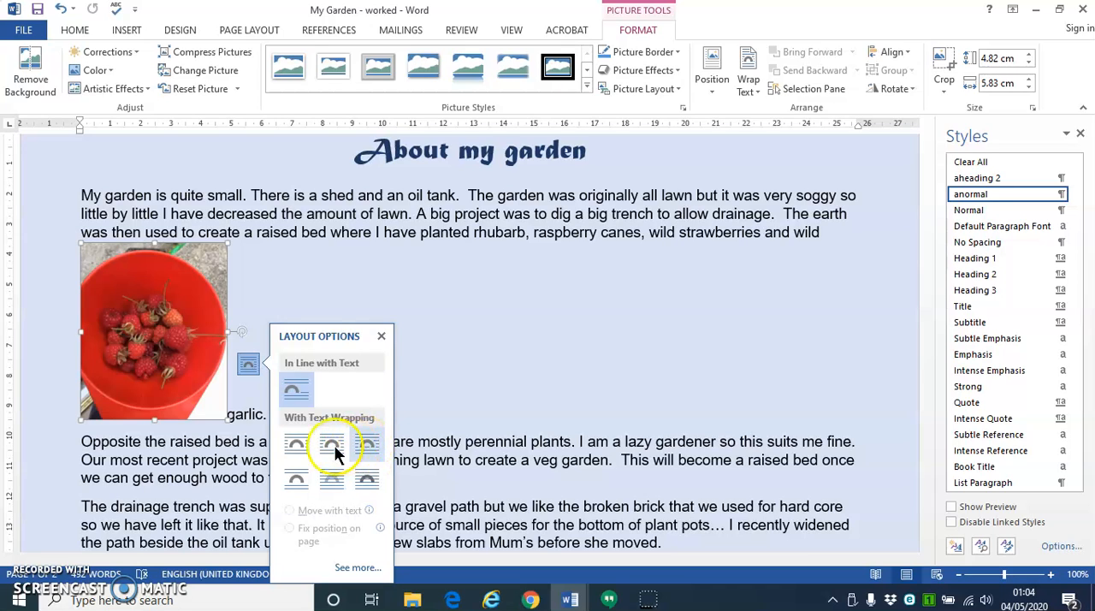
{"action": "left_click", "coordinate": [296, 443]}
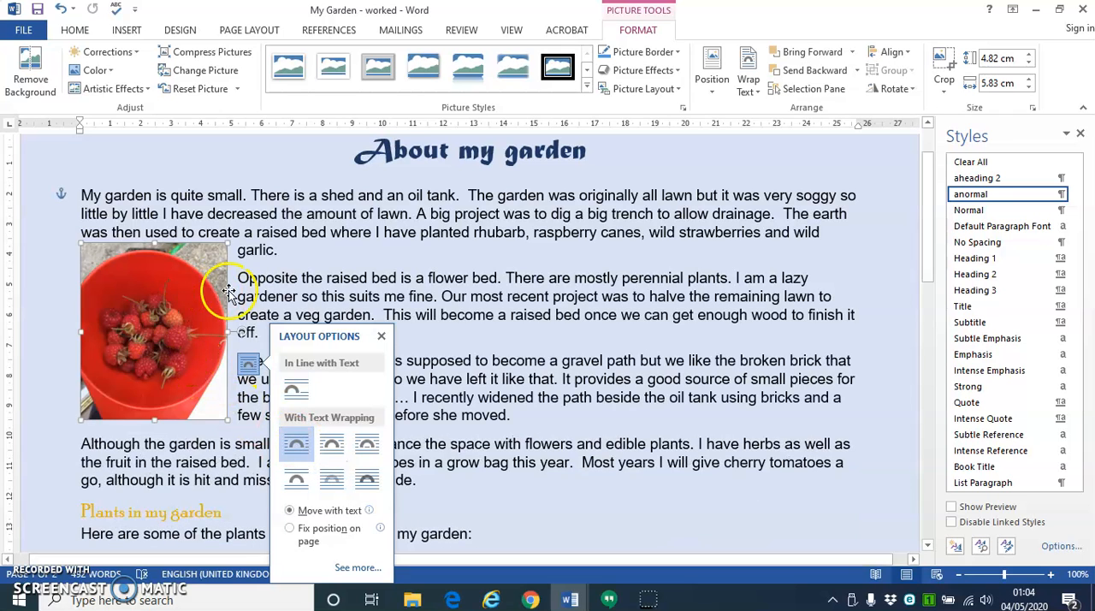
{"action": "left_click_drag", "start_coordinate": [214, 278], "coordinate": [780, 283]}
- Try Tight text wrapping on the raspberries picture and move it towards the middle of the text
{"action": "left_click", "coordinate": [837, 363]}
{"action": "left_click", "coordinate": [921, 446]}
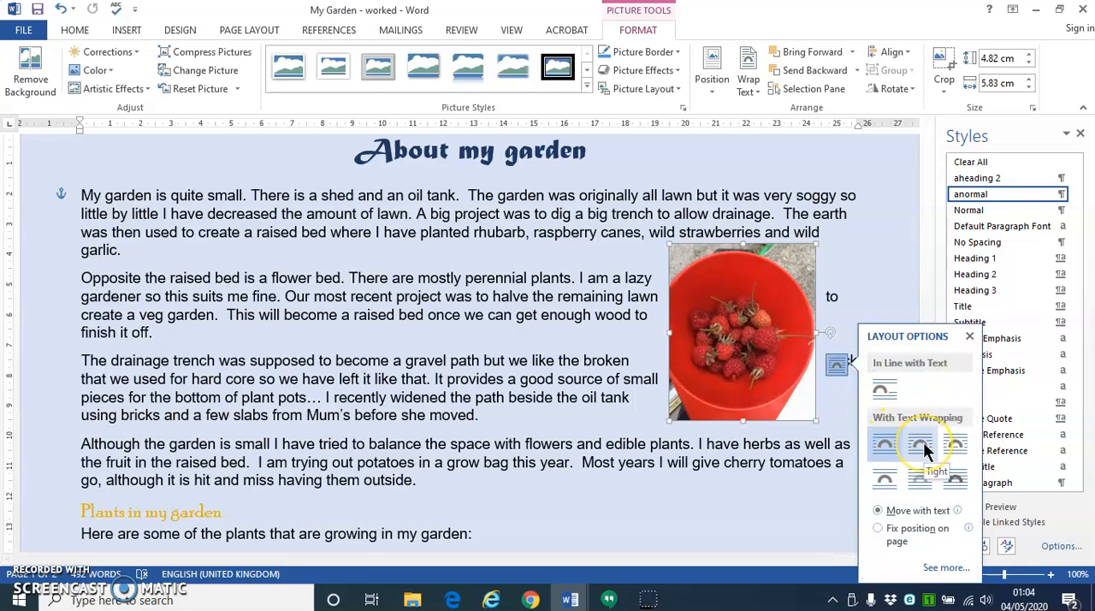
{"action": "left_click", "coordinate": [924, 444]}
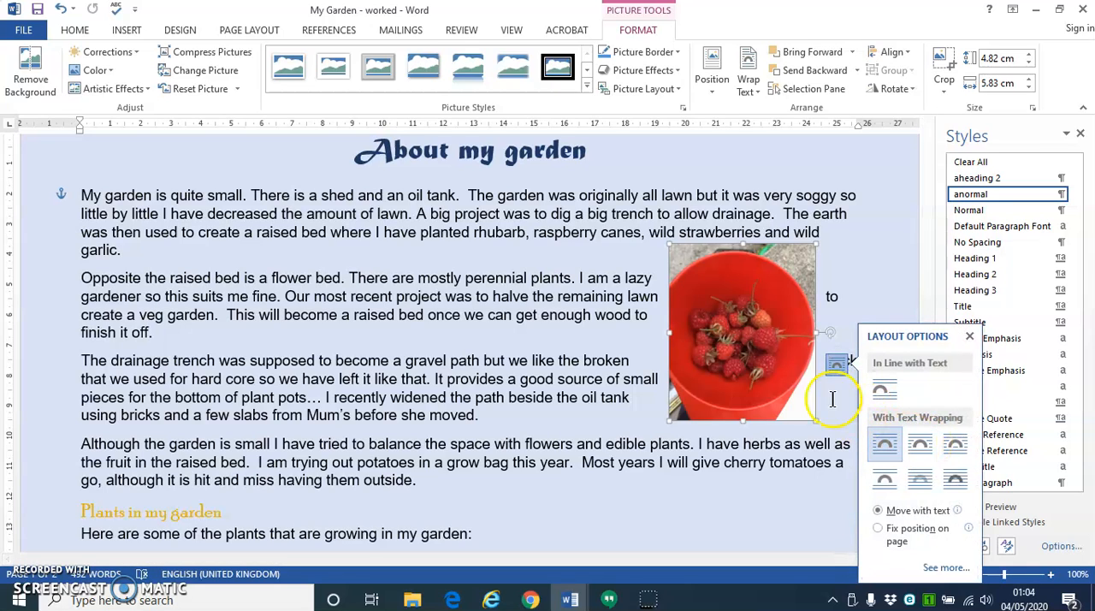
{"action": "left_click_drag", "start_coordinate": [719, 318], "coordinate": [550, 324]}
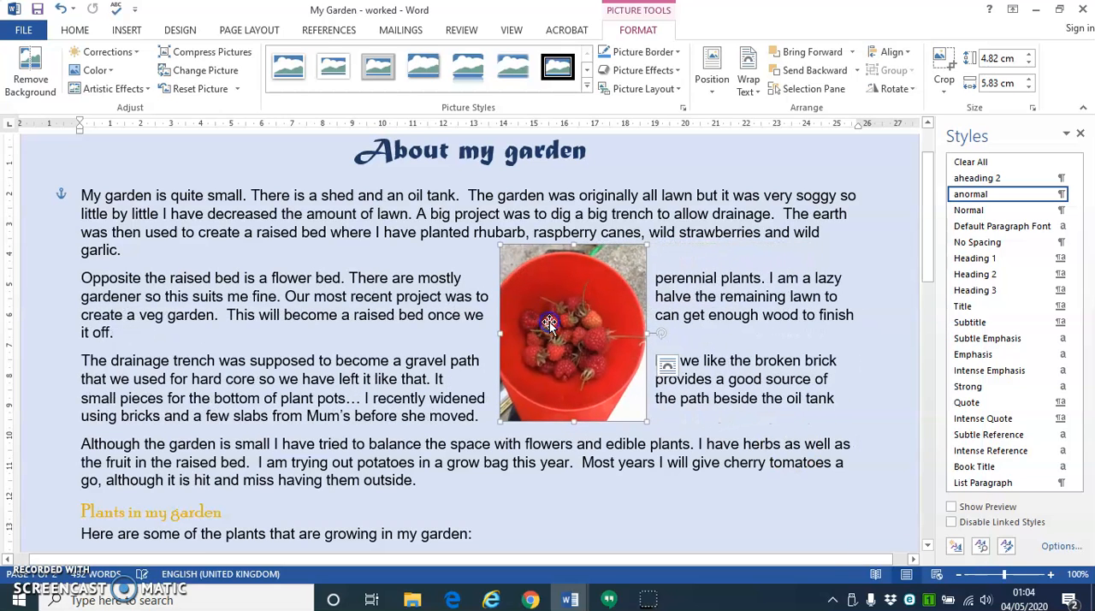
- Set the picture's text wrapping to Through and move it further left within the second and third paragraphs
{"action": "left_click", "coordinate": [668, 367]}
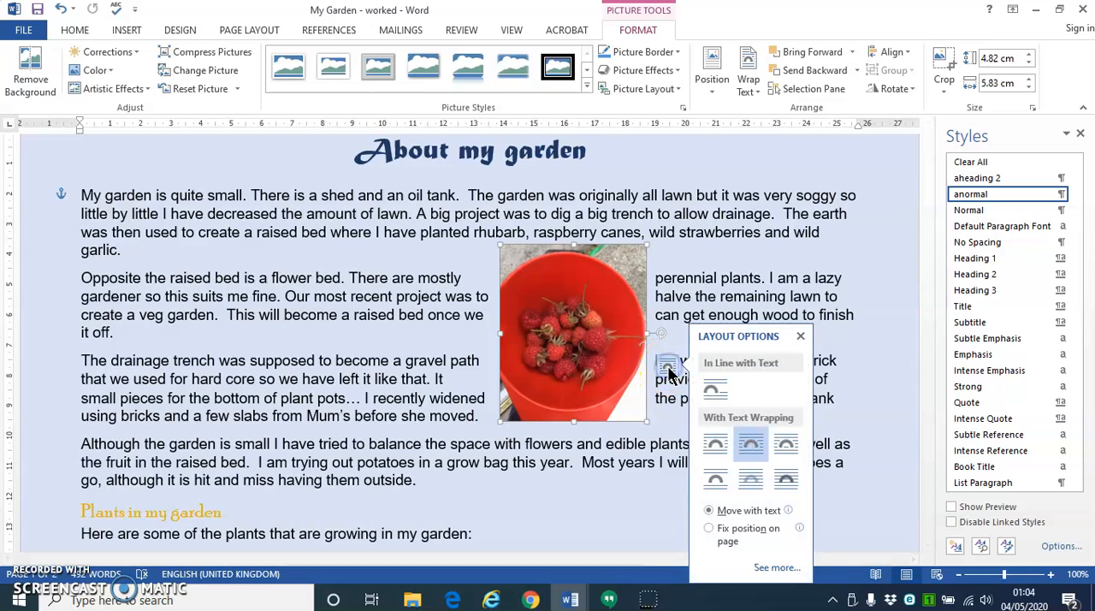
{"action": "left_click", "coordinate": [785, 440]}
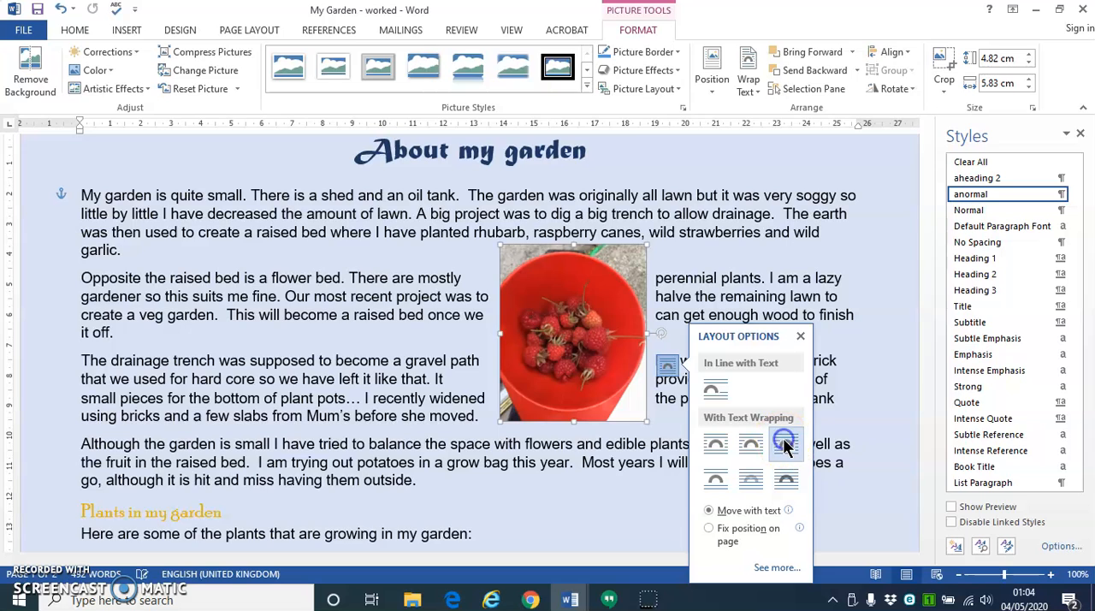
{"action": "left_click_drag", "start_coordinate": [548, 305], "coordinate": [455, 302]}
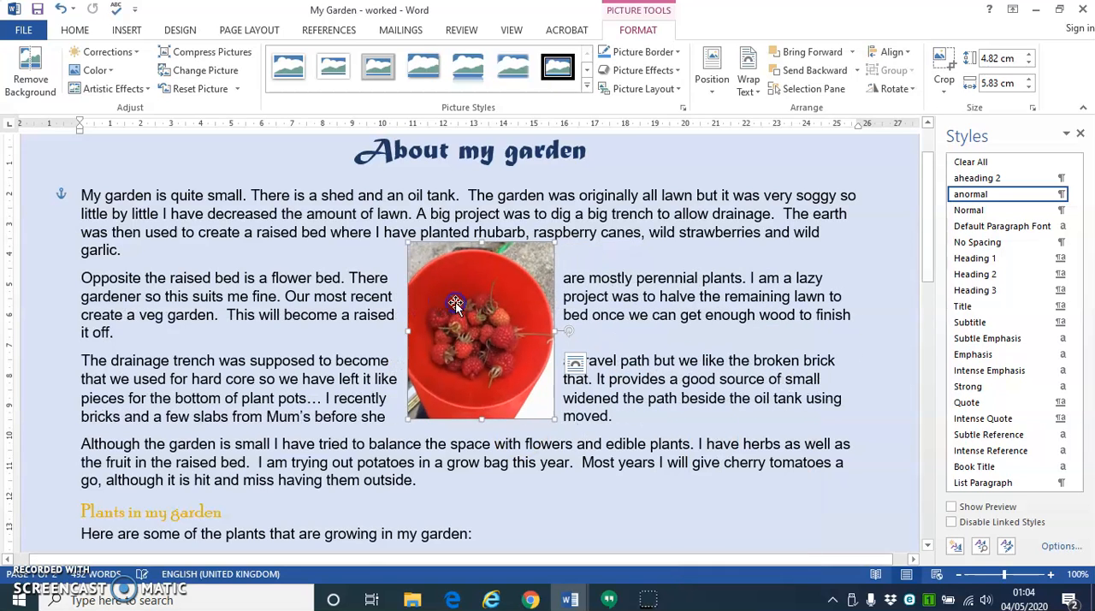
- Change the picture's wrapping to Top and Bottom and nudge it down between the first and second paragraphs
{"action": "left_click", "coordinate": [575, 366]}
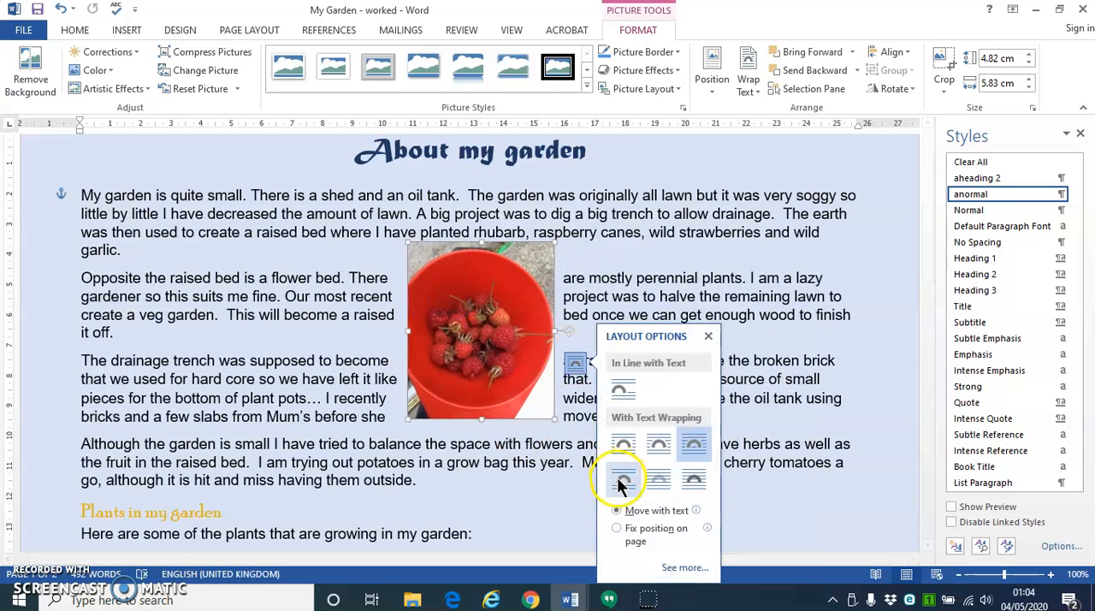
{"action": "left_click", "coordinate": [622, 481]}
{"action": "left_click_drag", "start_coordinate": [496, 335], "coordinate": [505, 349]}
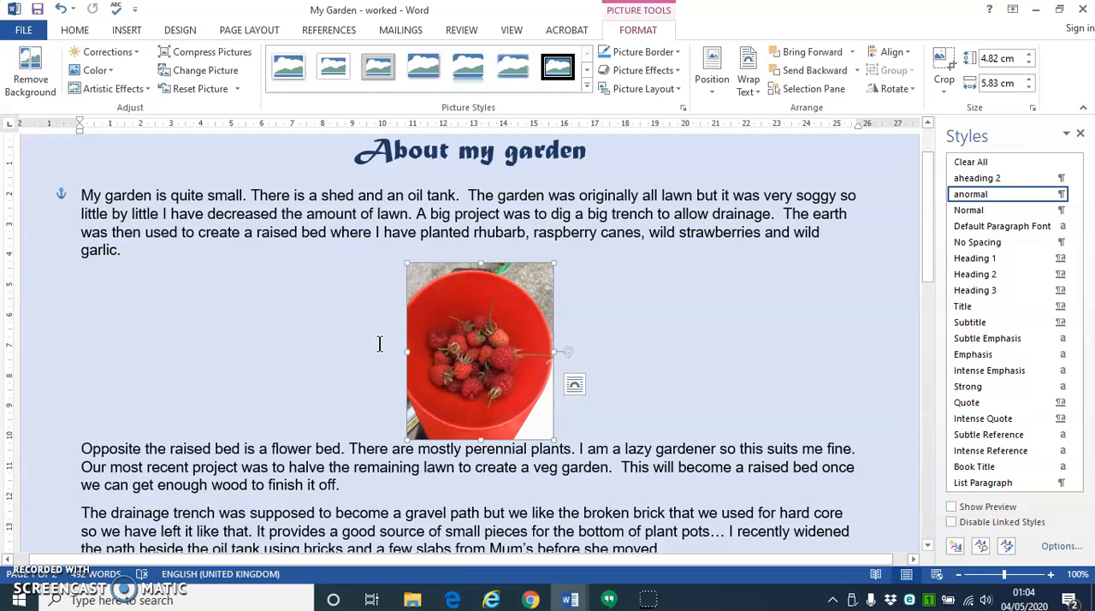
- Recolor the raspberries picture with Washout and place it Behind Text
{"action": "left_click", "coordinate": [573, 385]}
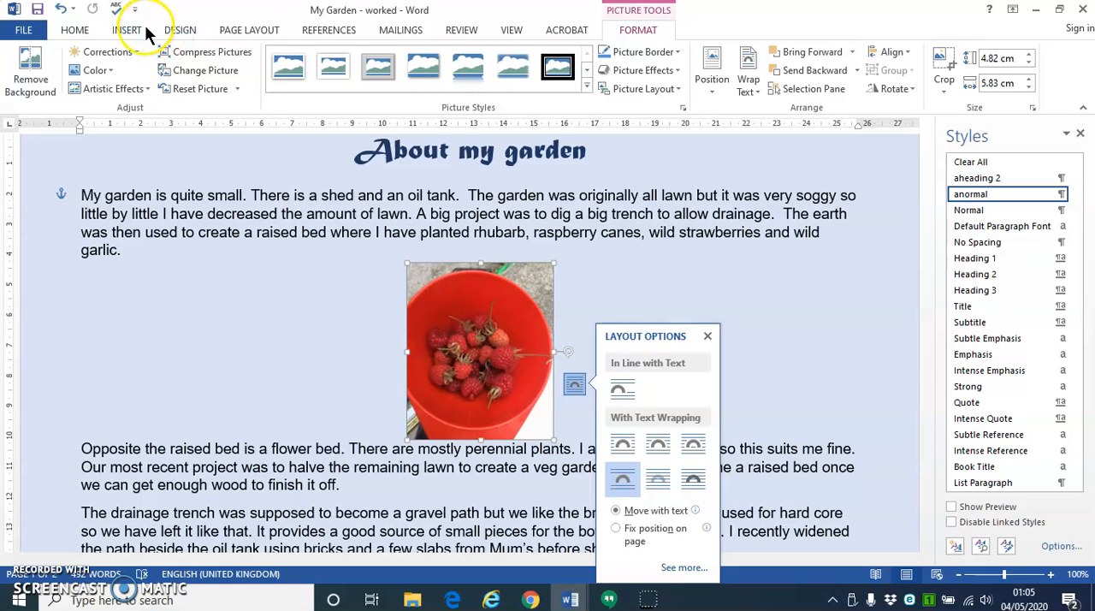
{"action": "left_click", "coordinate": [94, 72]}
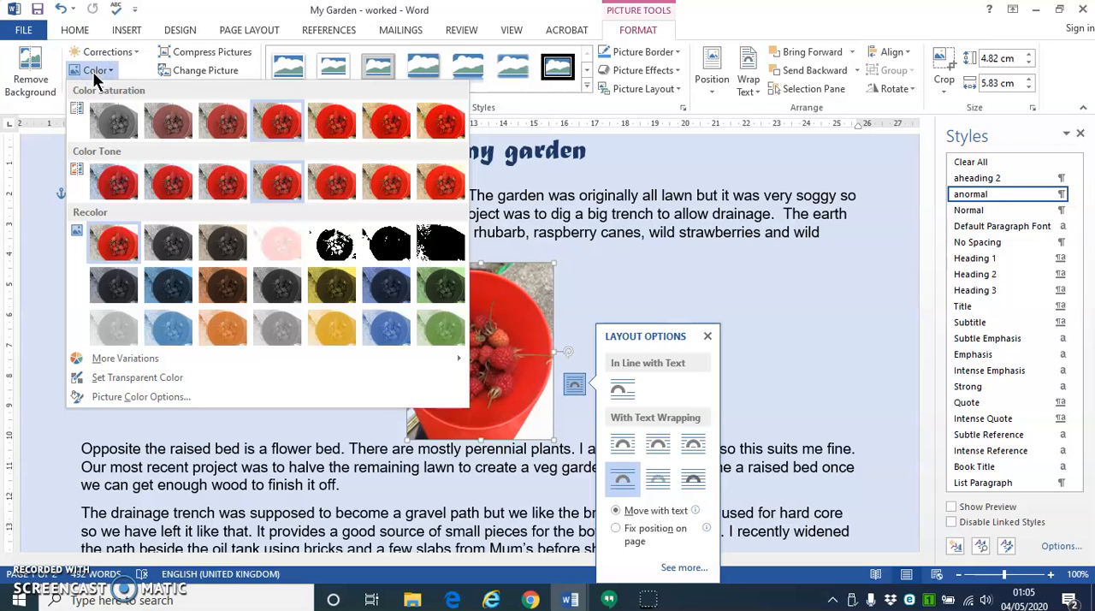
{"action": "left_click", "coordinate": [278, 245]}
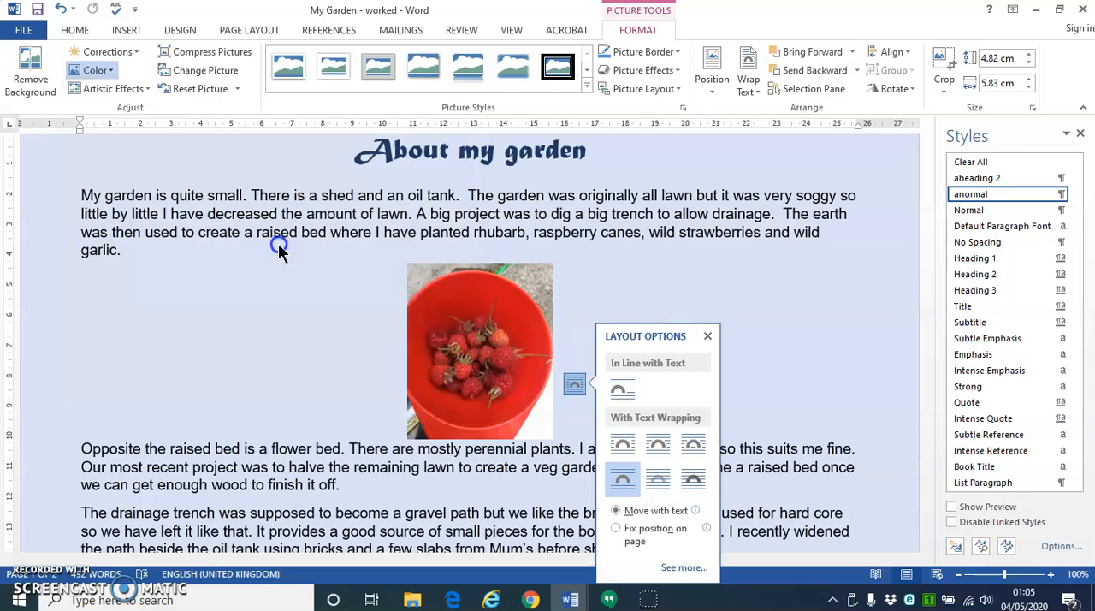
{"action": "left_click", "coordinate": [659, 488]}
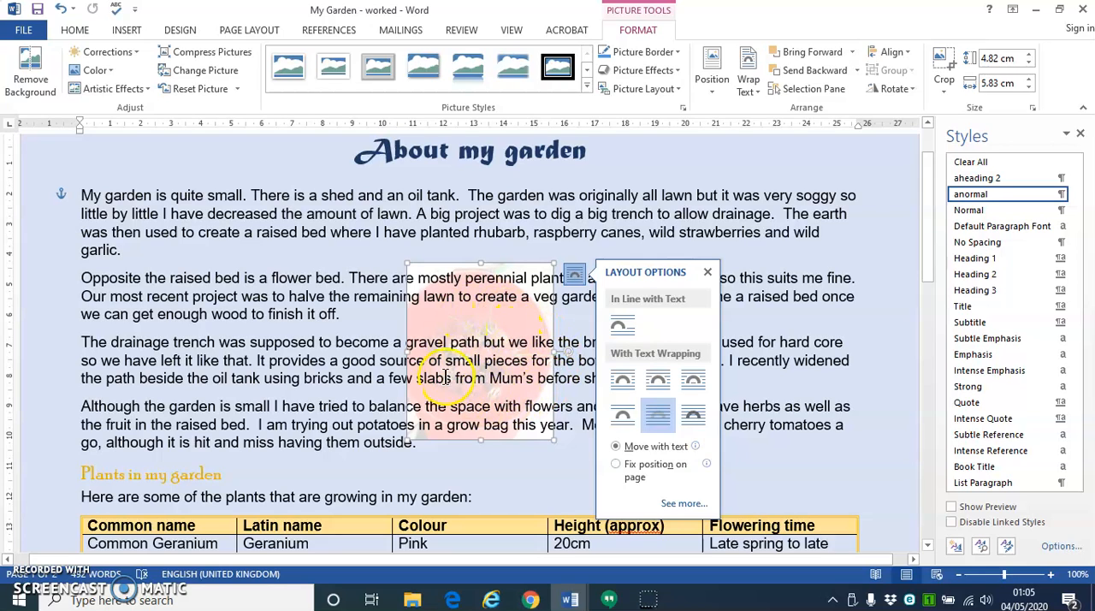
- Undo the Behind Text wrapping and the Washout recolor on the raspberries picture
{"action": "left_click", "coordinate": [61, 9]}
{"action": "left_click", "coordinate": [61, 9]}
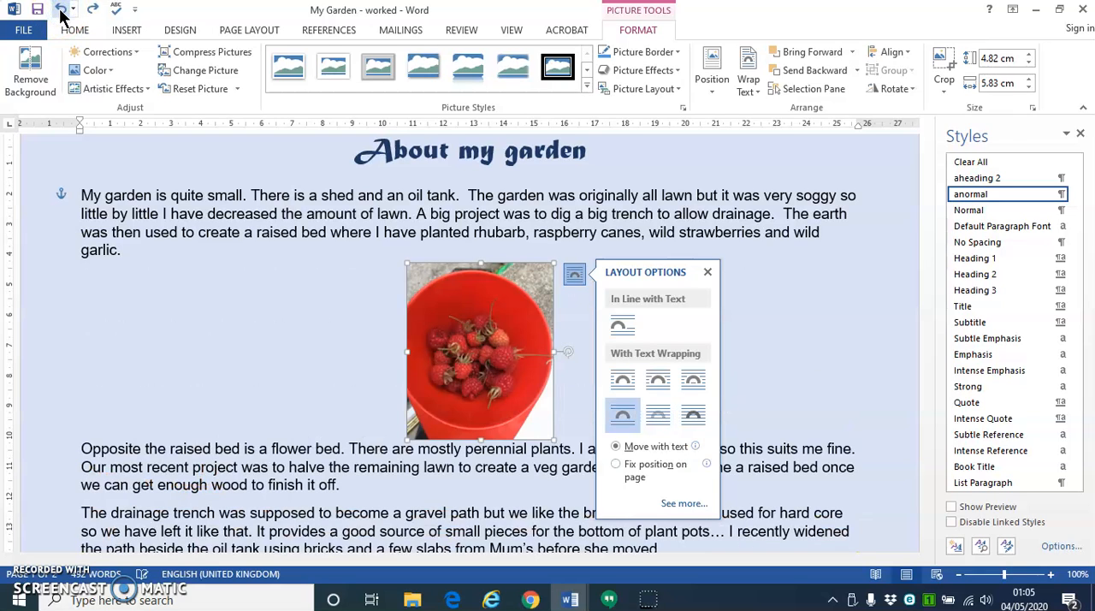
{"action": "left_click", "coordinate": [497, 348]}
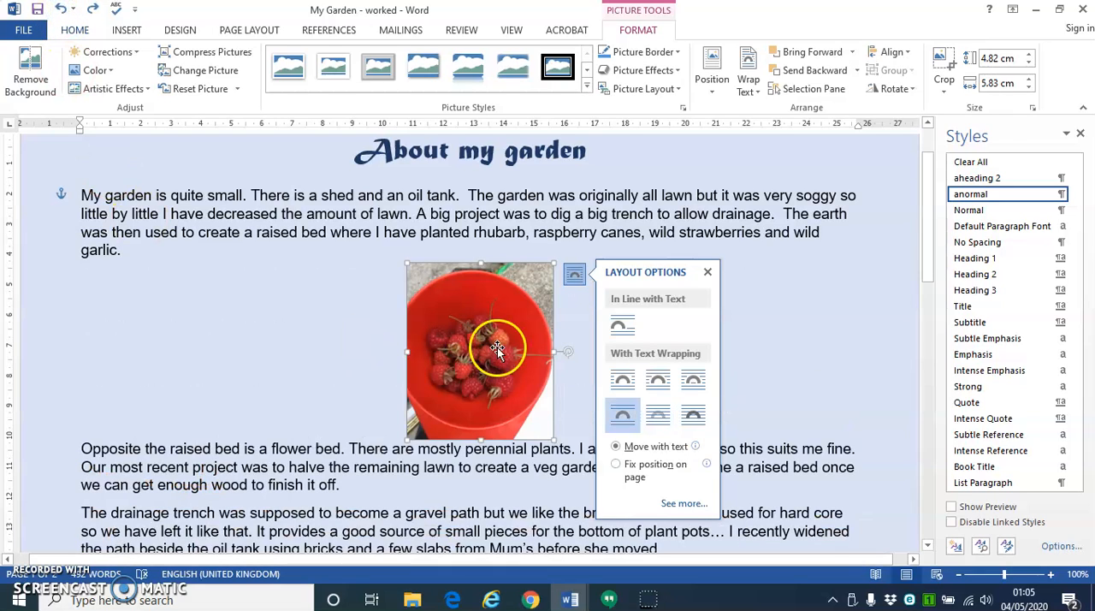
- Set the picture's wrapping to In Front of Text and move it up and right over the paragraphs
{"action": "left_click", "coordinate": [695, 420]}
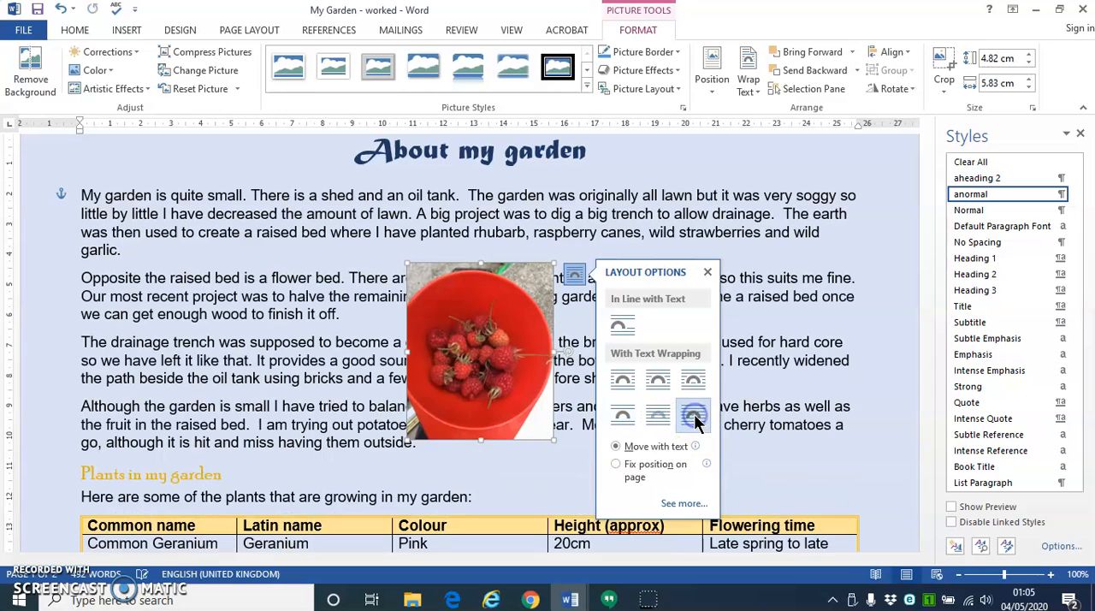
{"action": "left_click", "coordinate": [502, 348]}
{"action": "left_click_drag", "start_coordinate": [499, 347], "coordinate": [698, 288]}
- Set the picture's text wrapping to Square and move it against the page's right margin beside the second and third paragraphs
{"action": "left_click", "coordinate": [795, 234]}
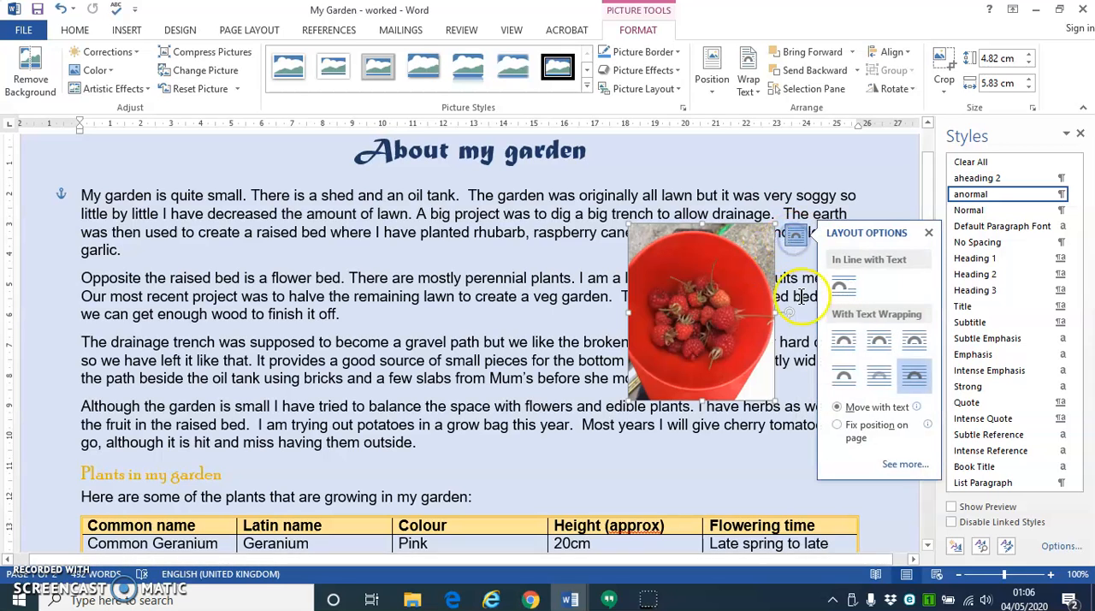
{"action": "left_click", "coordinate": [843, 342]}
{"action": "left_click_drag", "start_coordinate": [690, 292], "coordinate": [772, 300]}
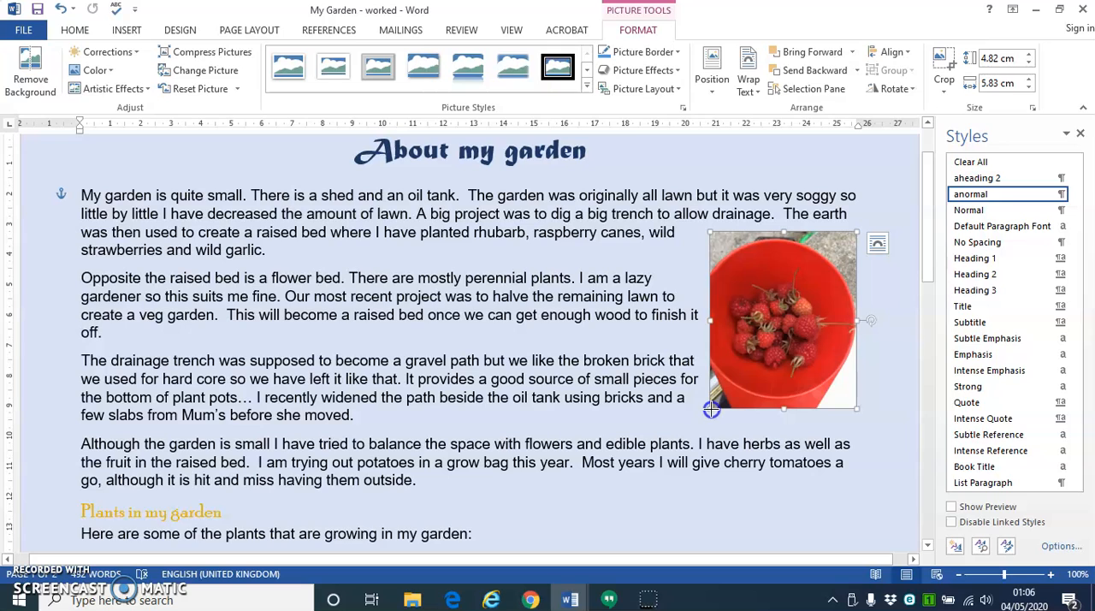
- Shrink the raspberries picture proportionally to about 2.65 × 3.2 cm and move it up beside the first paragraph at the right margin
{"action": "left_click_drag", "start_coordinate": [711, 410], "coordinate": [748, 362]}
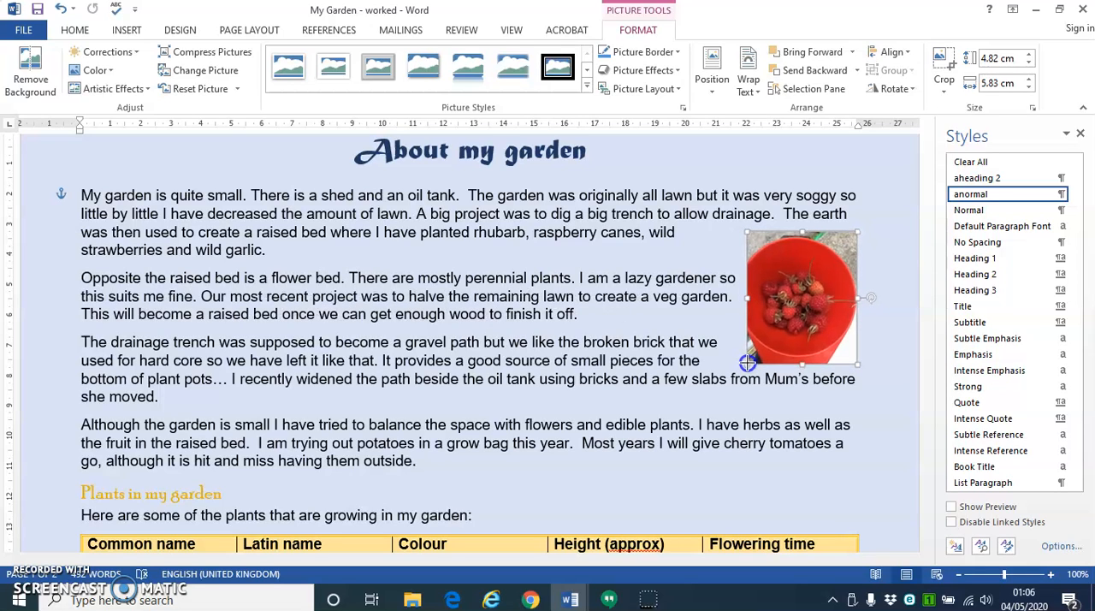
{"action": "left_click_drag", "start_coordinate": [748, 362], "coordinate": [813, 257]}
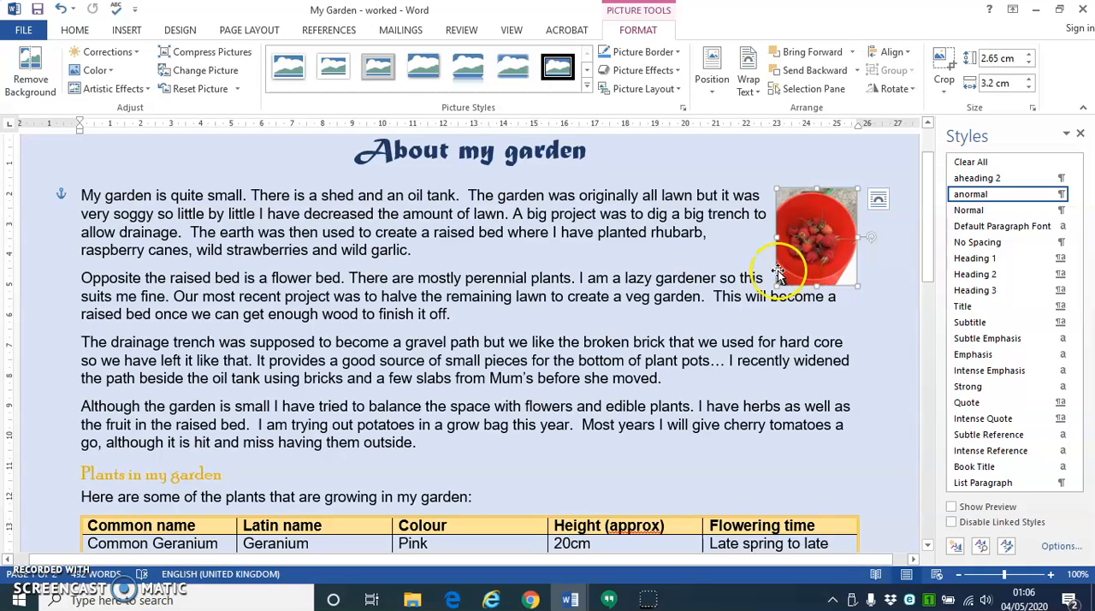
- Insert the flower_bed picture from Downloads at the end of the second paragraph
{"action": "left_click", "coordinate": [460, 314]}
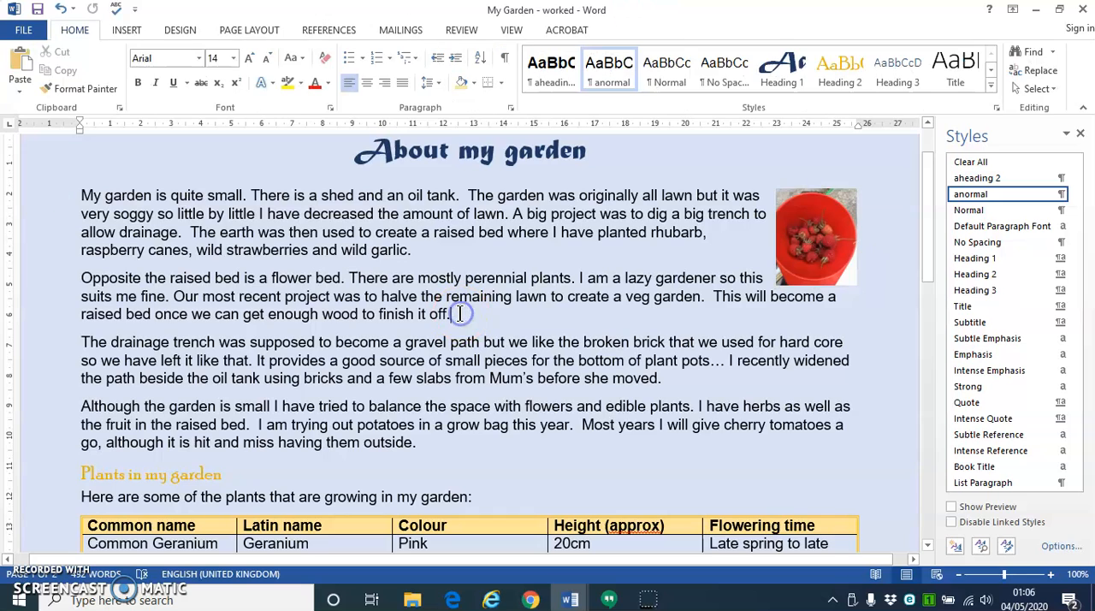
{"action": "left_click", "coordinate": [127, 32]}
{"action": "left_click", "coordinate": [174, 54]}
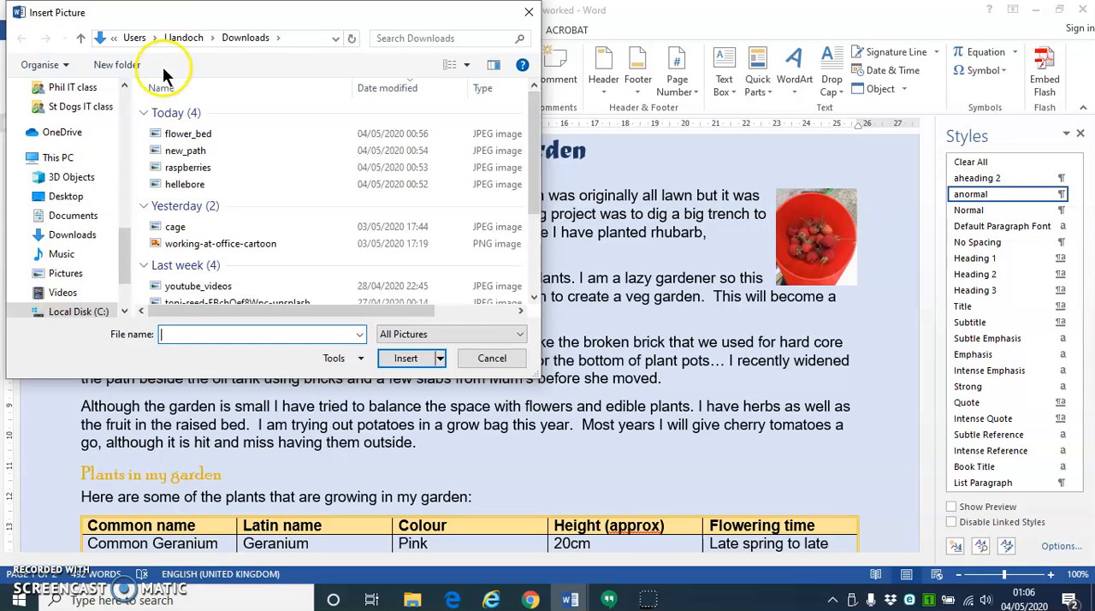
{"action": "left_click", "coordinate": [190, 137]}
{"action": "double_click", "coordinate": [188, 135]}
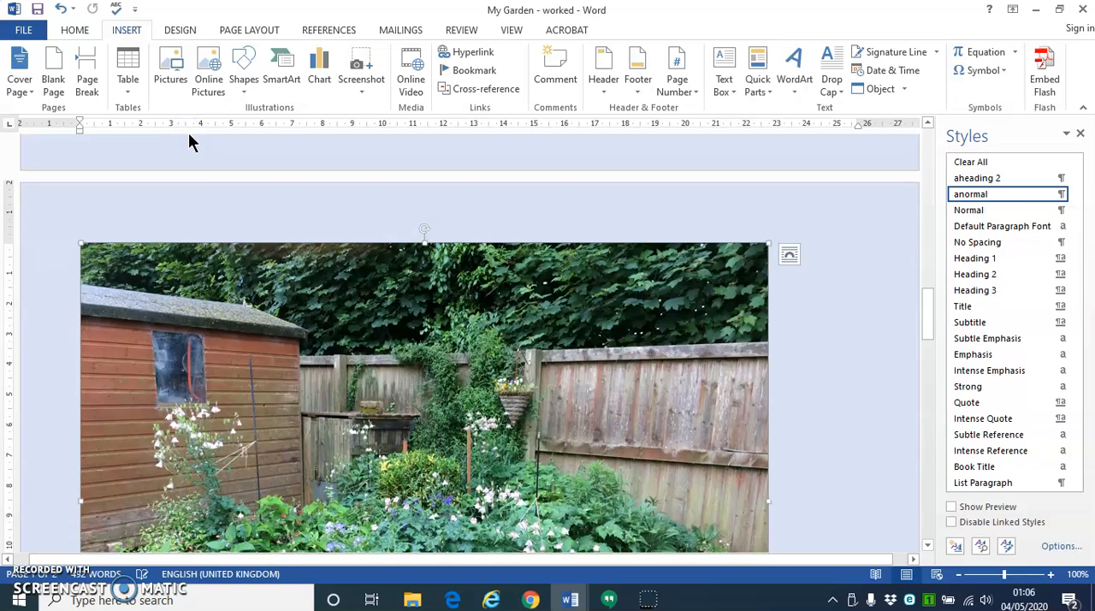
- Shrink the flower bed picture proportionally to about 15.62 × 20.82 cm and center it on the page
{"action": "mouse_move", "coordinate": [929, 326]}
{"action": "left_mouse_down"}
{"action": "mouse_move", "coordinate": [932, 358]}
{"action": "mouse_move", "coordinate": [933, 347]}
{"action": "left_mouse_up"}
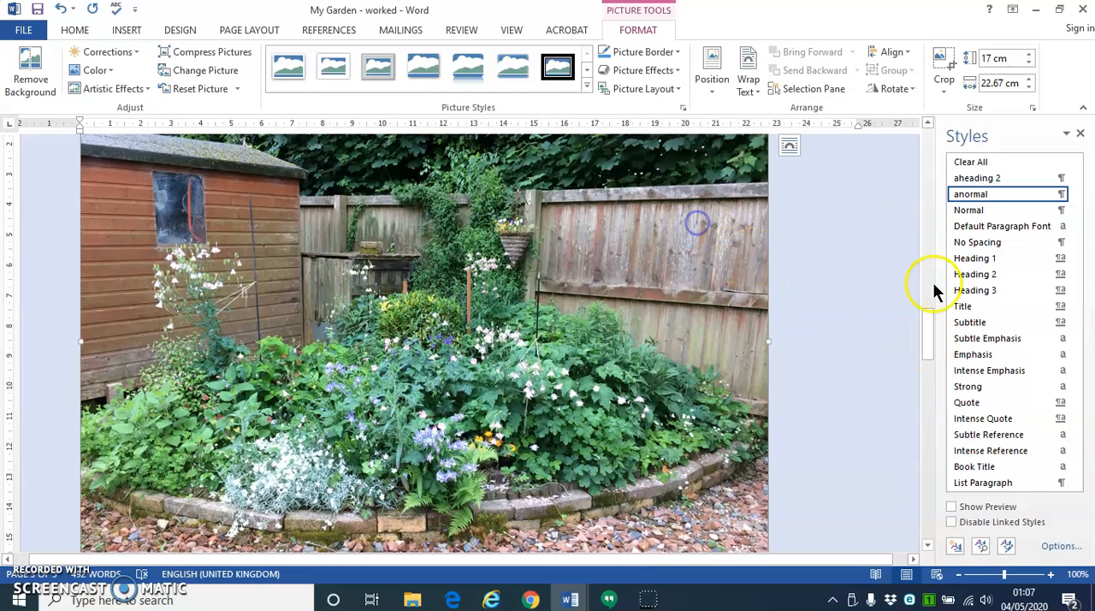
{"action": "left_click_drag", "start_coordinate": [930, 355], "coordinate": [924, 329]}
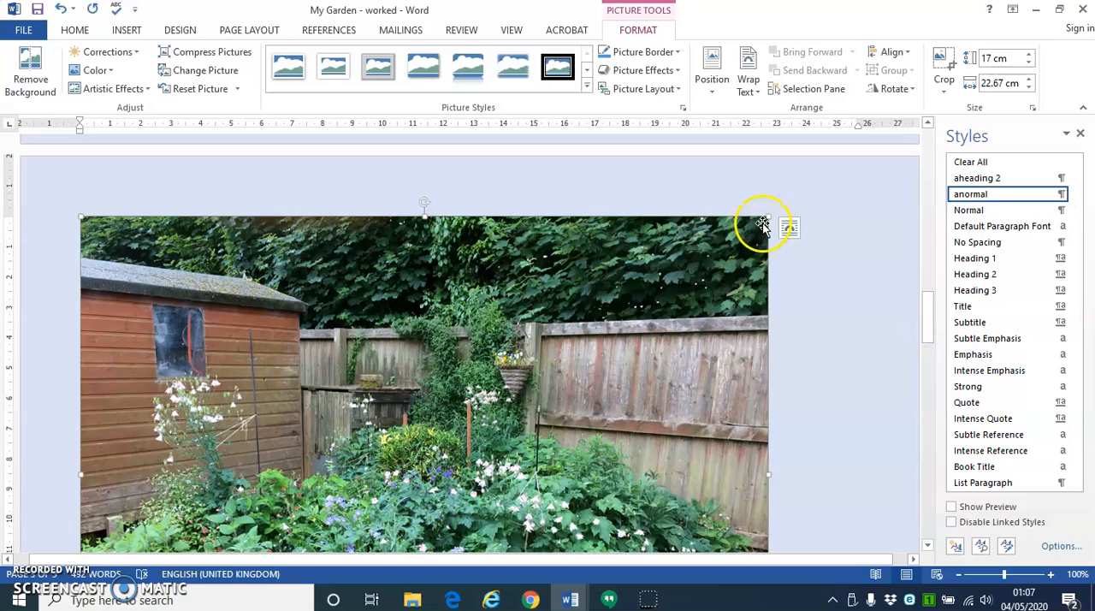
{"action": "left_click_drag", "start_coordinate": [769, 216], "coordinate": [711, 295]}
{"action": "mouse_move", "coordinate": [931, 294]}
{"action": "left_mouse_down"}
{"action": "mouse_move", "coordinate": [930, 266]}
{"action": "mouse_move", "coordinate": [938, 298]}
{"action": "left_mouse_up"}
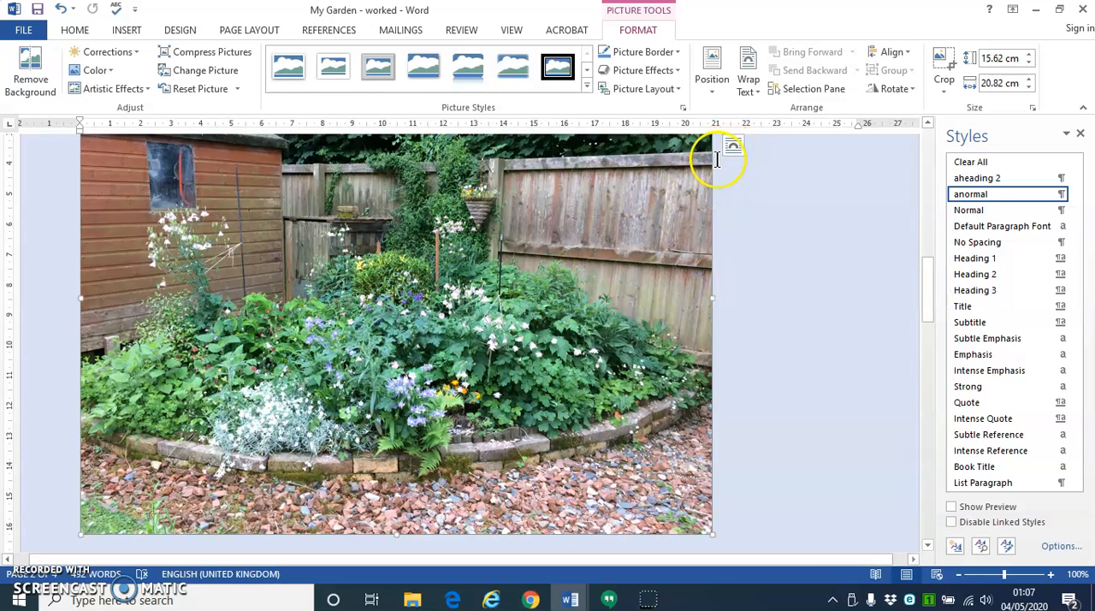
{"action": "left_click", "coordinate": [75, 30]}
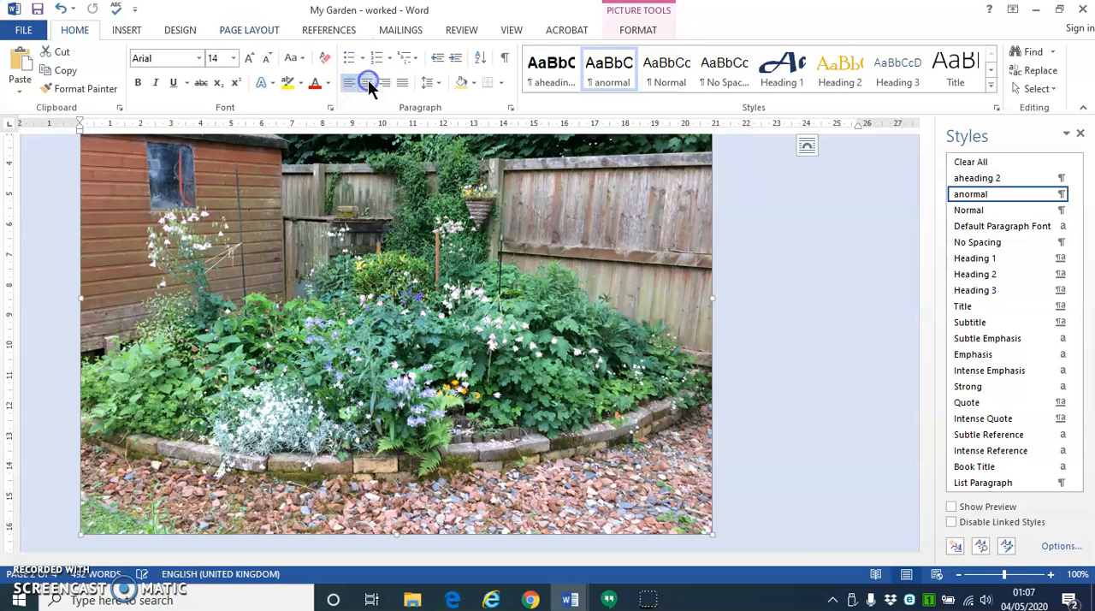
{"action": "left_click", "coordinate": [367, 82]}
{"action": "left_click_drag", "start_coordinate": [930, 291], "coordinate": [931, 301]}
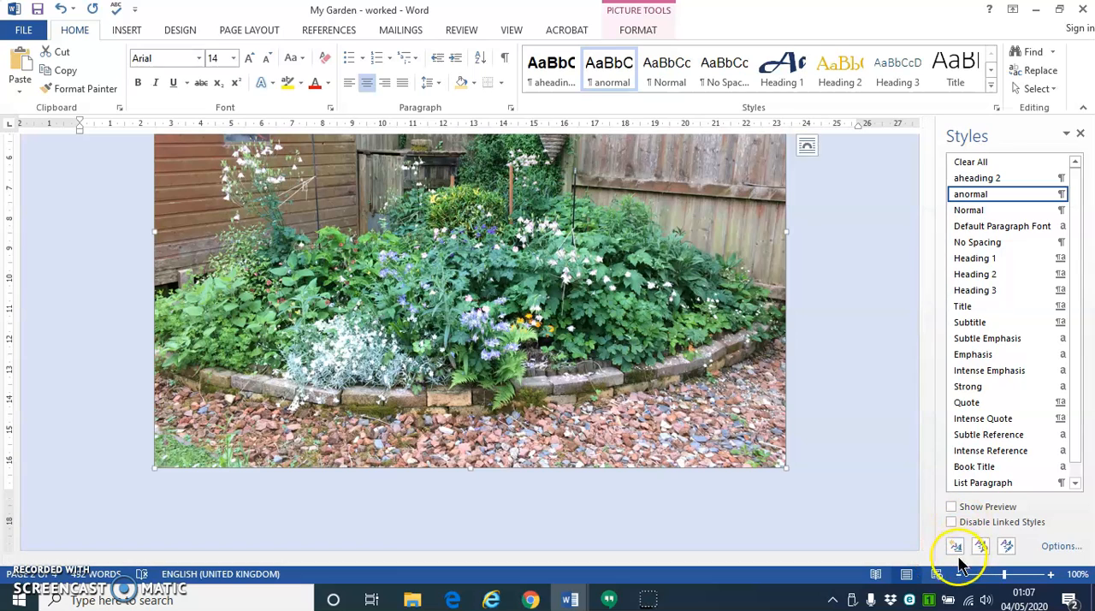
- Set the document zoom to Whole page and bring the entire flower bed picture into view
{"action": "left_click", "coordinate": [958, 574]}
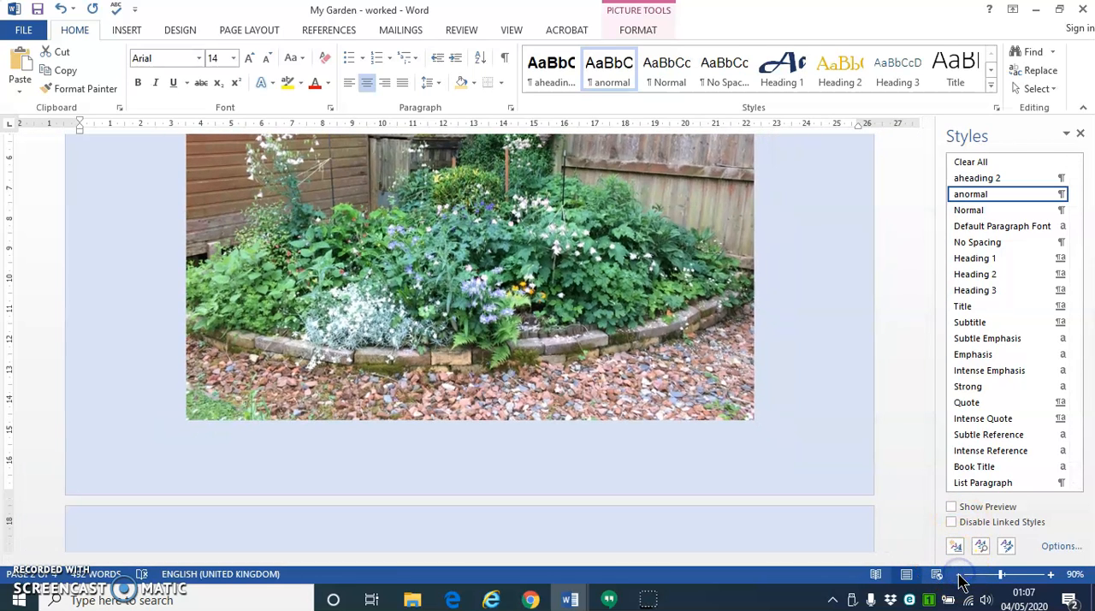
{"action": "left_click", "coordinate": [1075, 574]}
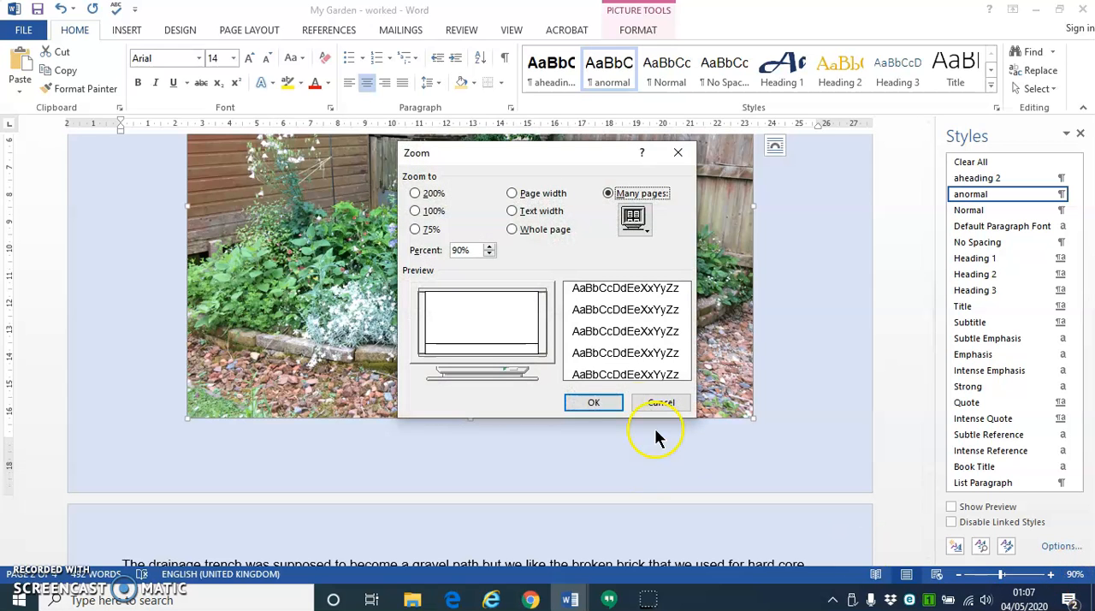
{"action": "left_click", "coordinate": [511, 227]}
{"action": "left_click", "coordinate": [590, 403]}
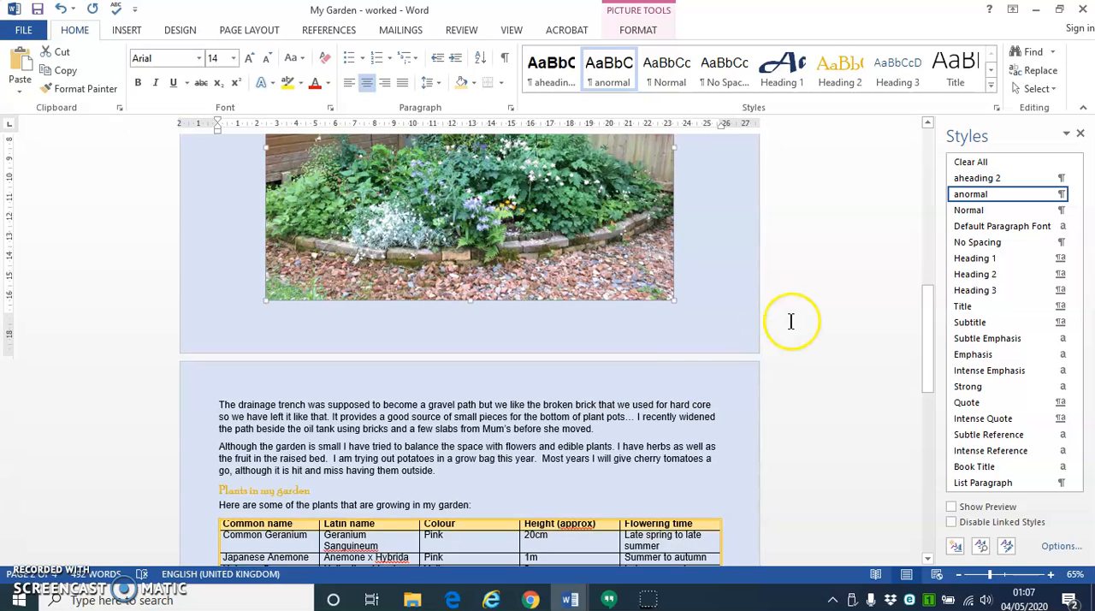
{"action": "left_click_drag", "start_coordinate": [926, 348], "coordinate": [932, 313]}
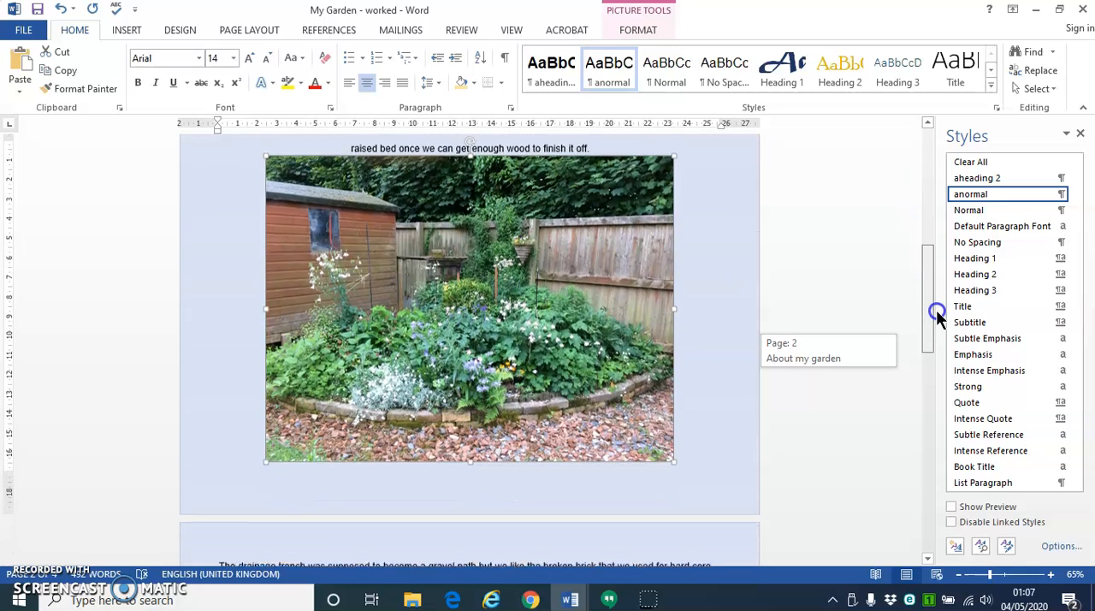
- Cut the flower bed picture and paste it at the end of the document, after the closing paragraph
{"action": "left_click", "coordinate": [435, 248]}
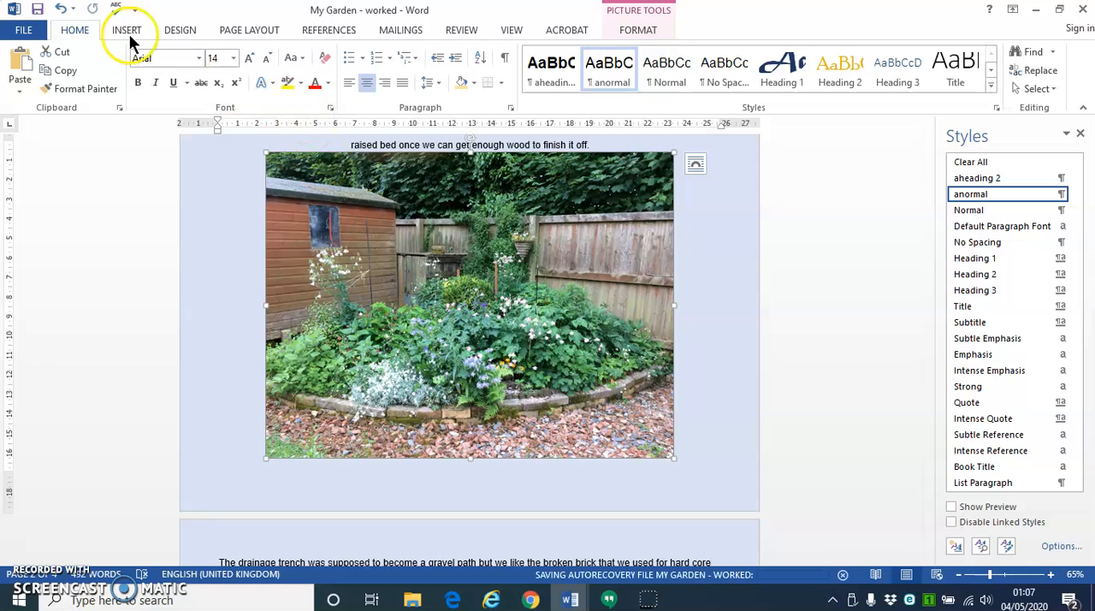
{"action": "left_click", "coordinate": [55, 49]}
{"action": "left_click_drag", "start_coordinate": [927, 325], "coordinate": [943, 464]}
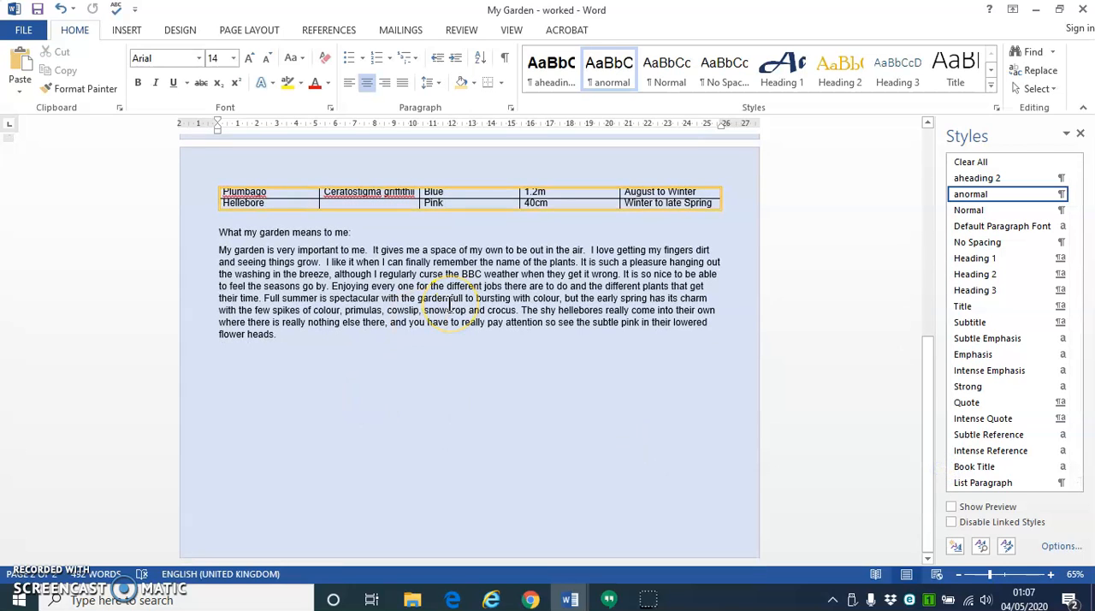
{"action": "key", "text": "ctrl+End"}
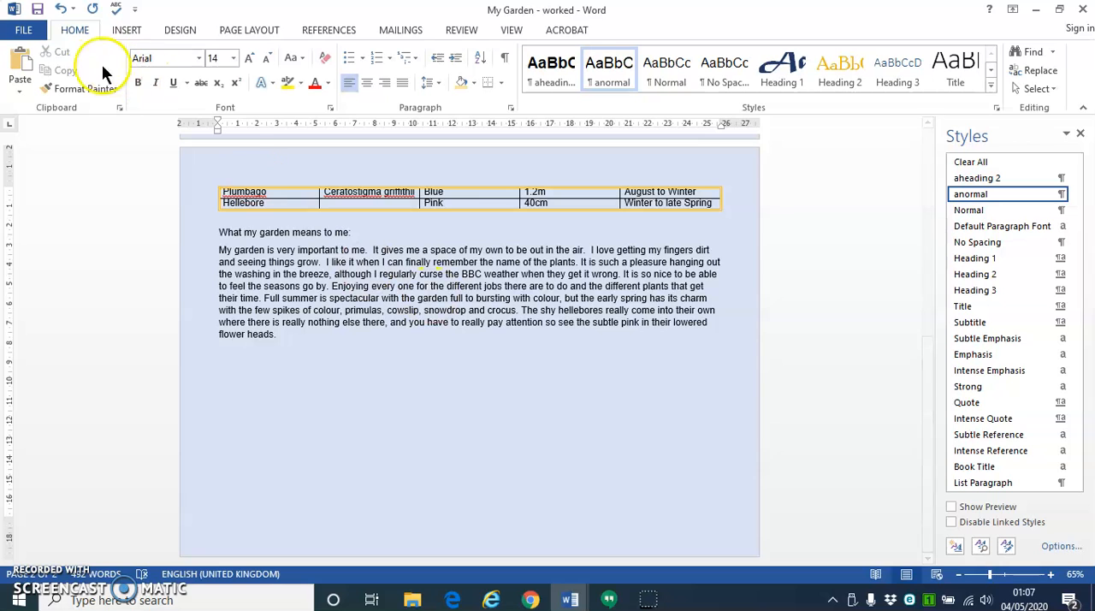
{"action": "left_click", "coordinate": [19, 69]}
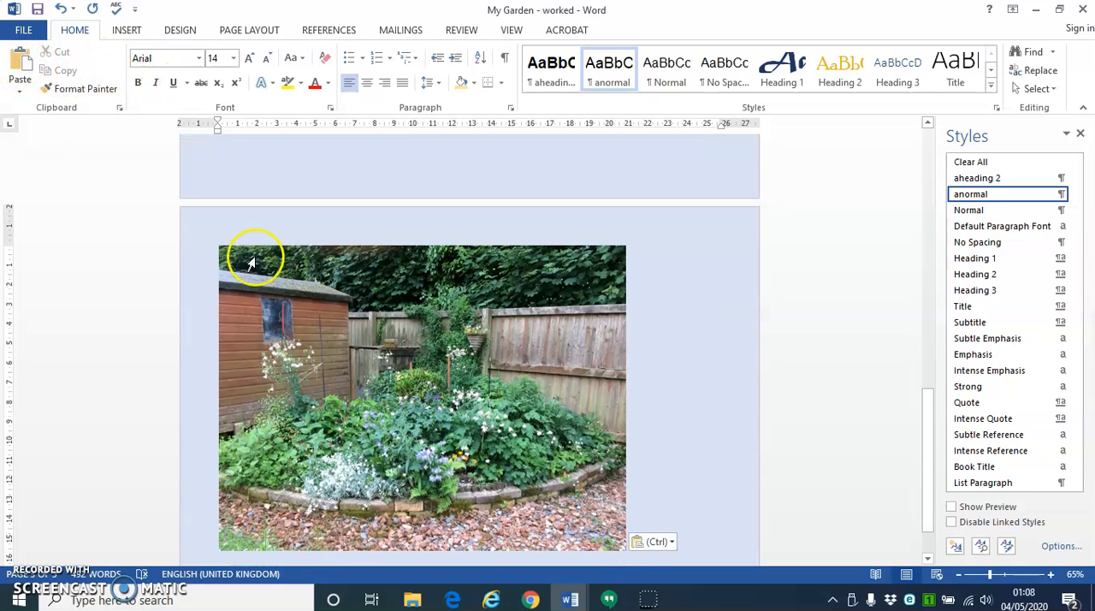
- Shrink the pasted flower bed picture proportionally to about 8.48 × 11.31 cm and center it below the closing paragraph
{"action": "left_click_drag", "start_coordinate": [929, 445], "coordinate": [936, 466]}
{"action": "left_click", "coordinate": [576, 383]}
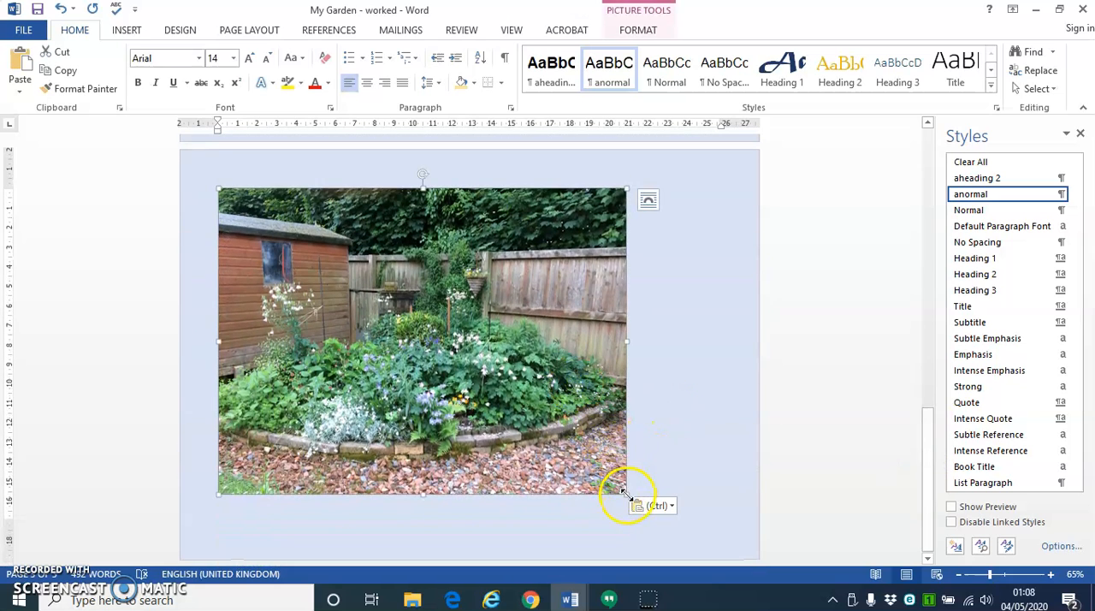
{"action": "left_click_drag", "start_coordinate": [568, 443], "coordinate": [568, 444]}
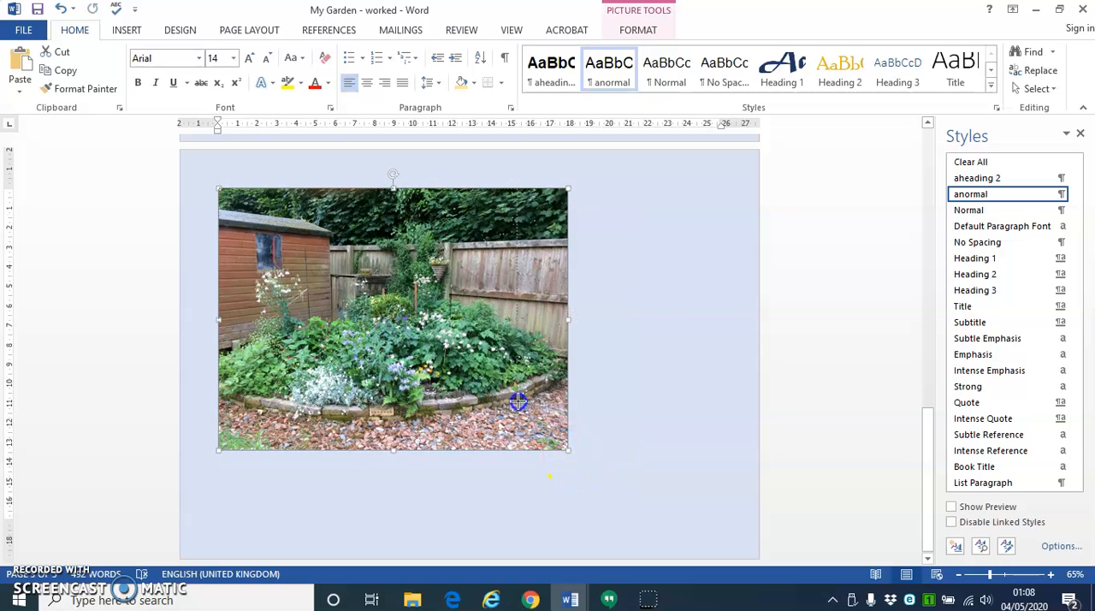
{"action": "left_click_drag", "start_coordinate": [509, 392], "coordinate": [510, 404]}
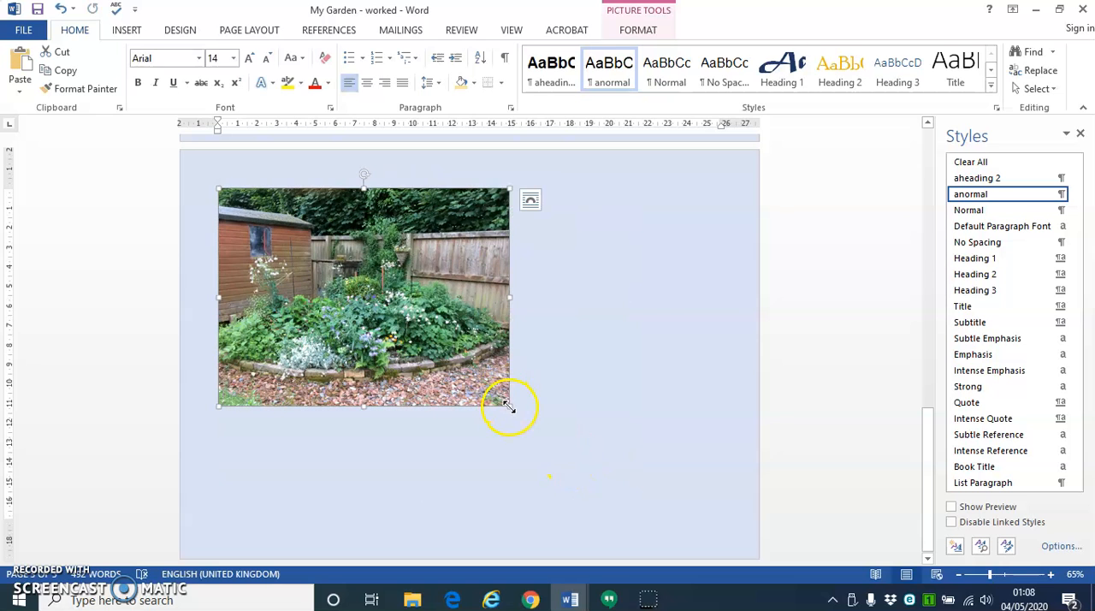
{"action": "left_click_drag", "start_coordinate": [439, 348], "coordinate": [441, 350]}
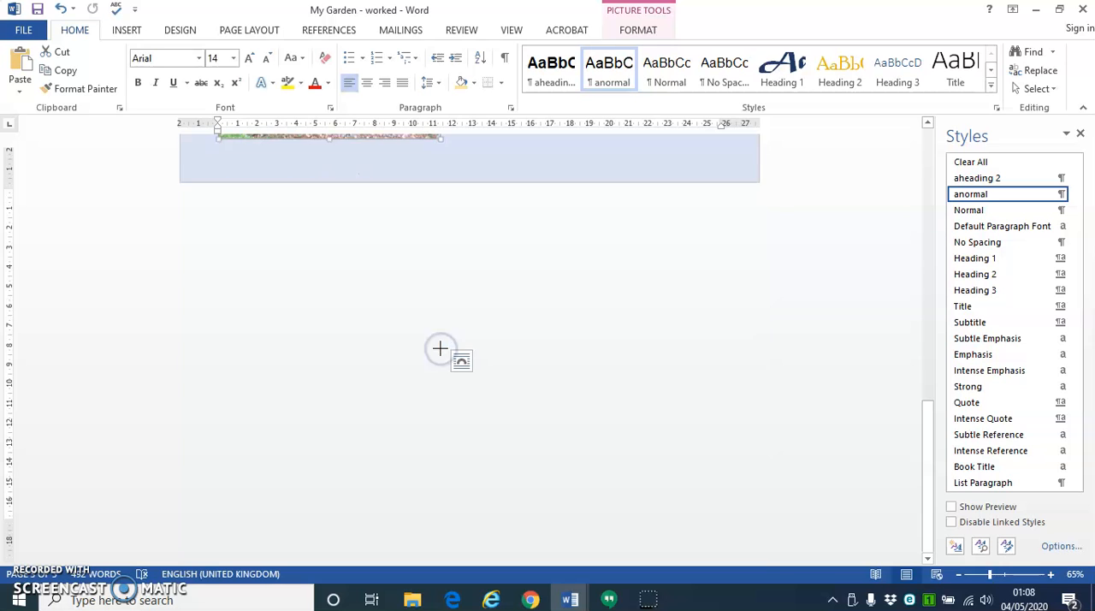
{"action": "left_click", "coordinate": [363, 84]}
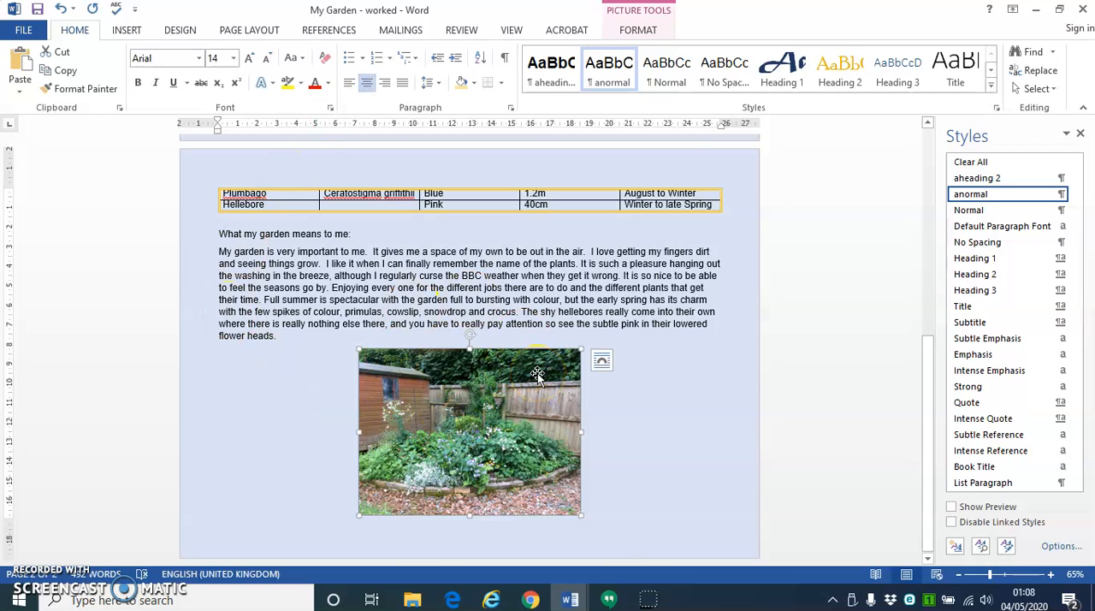
- Apply the black-framed oval picture style with a shadow to the flower bed picture and check the result
{"action": "left_click", "coordinate": [640, 31]}
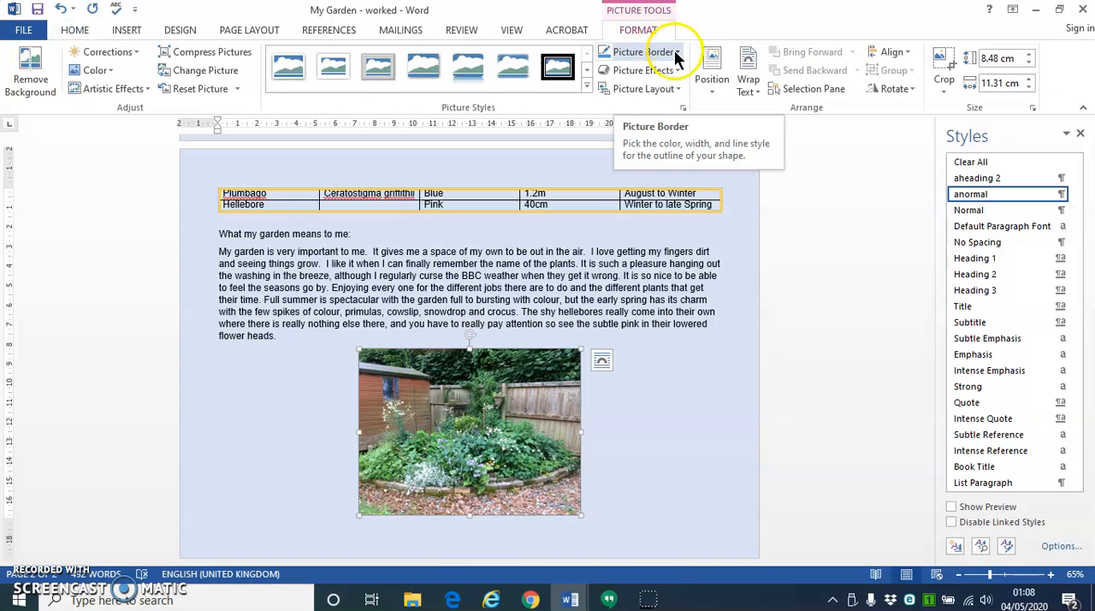
{"action": "left_click", "coordinate": [587, 88]}
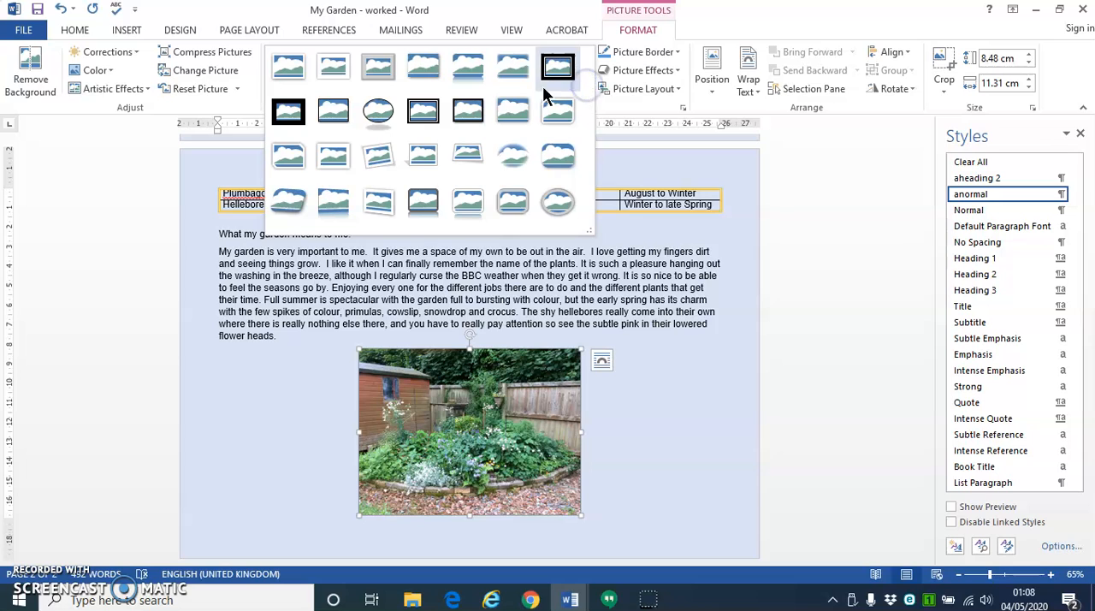
{"action": "left_click", "coordinate": [379, 114]}
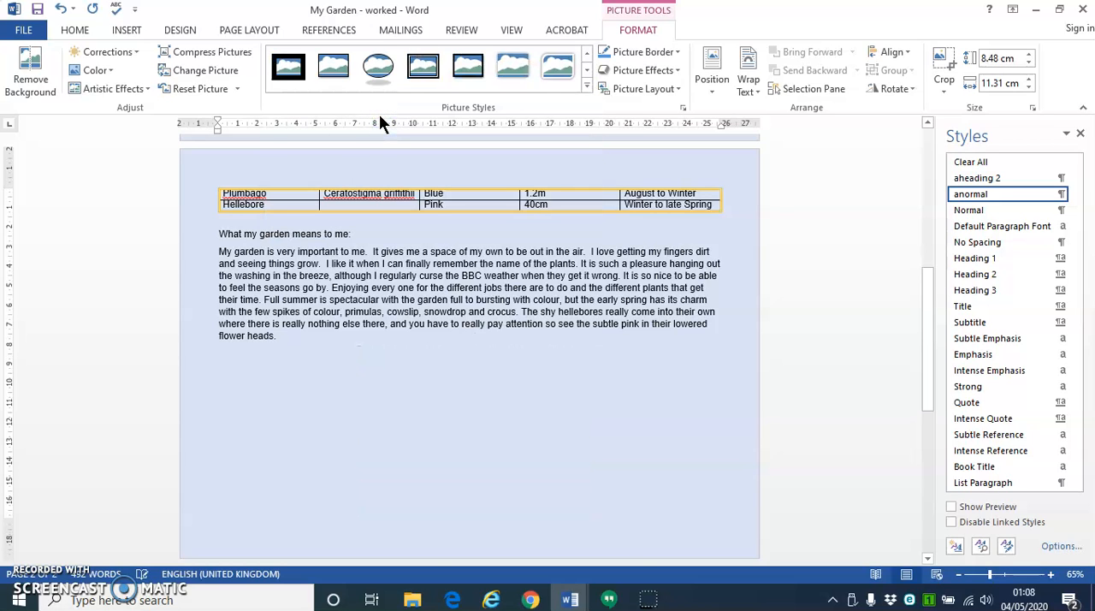
{"action": "left_click", "coordinate": [452, 387]}
{"action": "scroll", "coordinate": [451, 387], "scroll_direction": "down", "scroll_amount": 7}
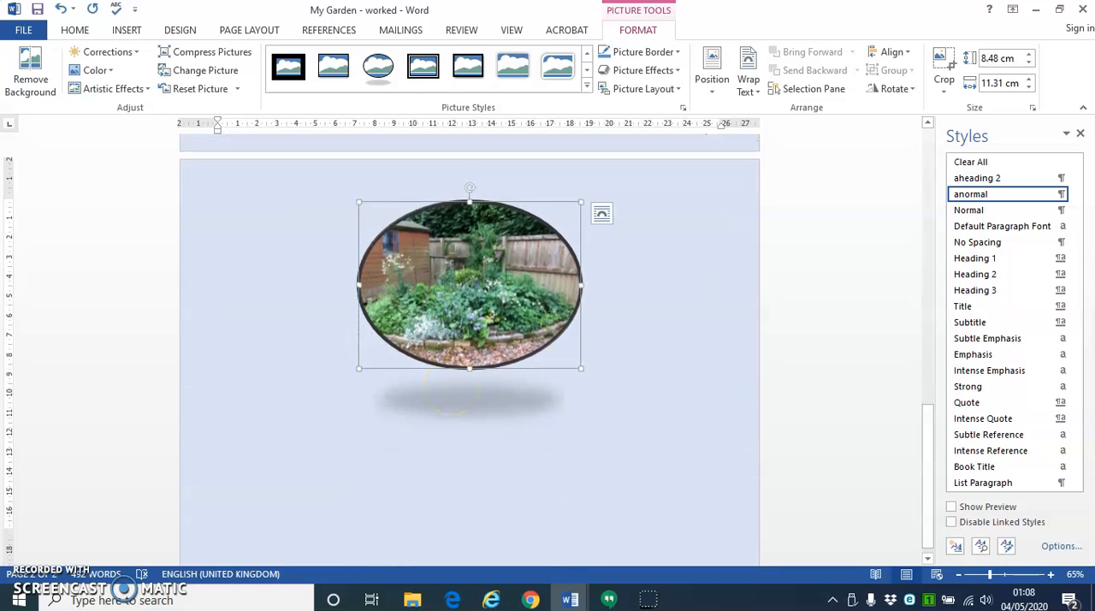
{"action": "scroll", "coordinate": [485, 250], "scroll_direction": "up", "scroll_amount": 5}
{"action": "left_click", "coordinate": [485, 251]}
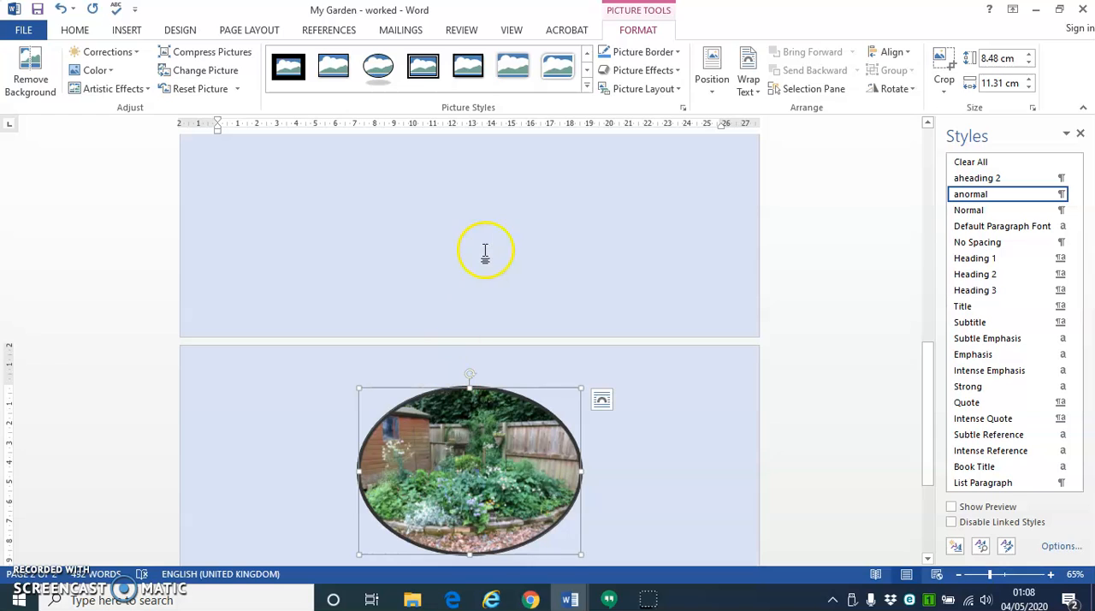
- Apply the white-framed picture style with two rounded diagonal corners to the flower bed picture
{"action": "left_click", "coordinate": [563, 70]}
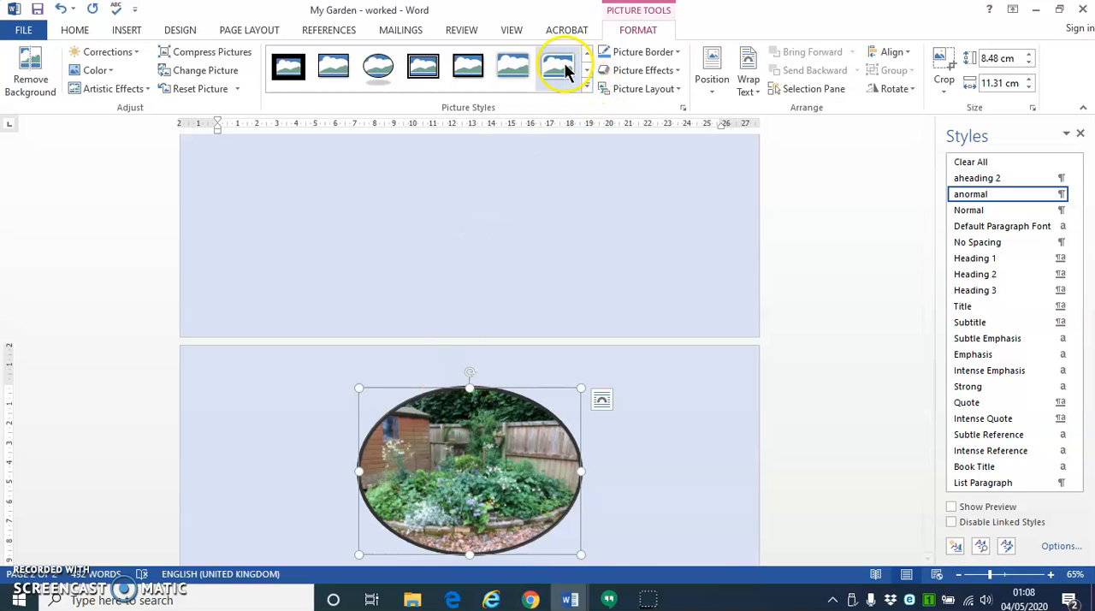
{"action": "left_click", "coordinate": [563, 70]}
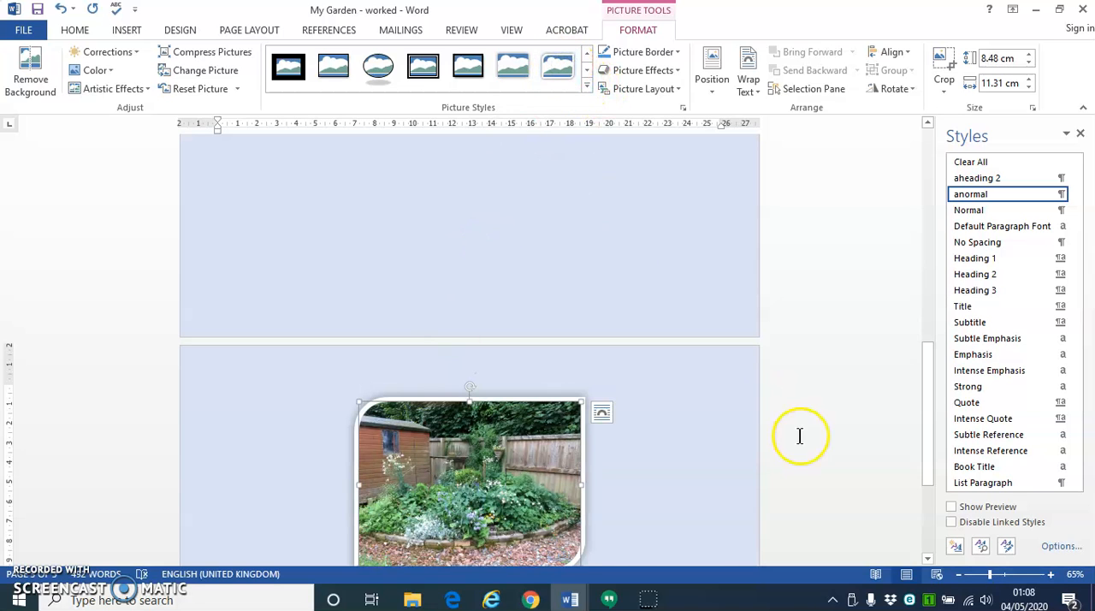
{"action": "scroll", "coordinate": [656, 465], "scroll_direction": "down", "scroll_amount": 4}
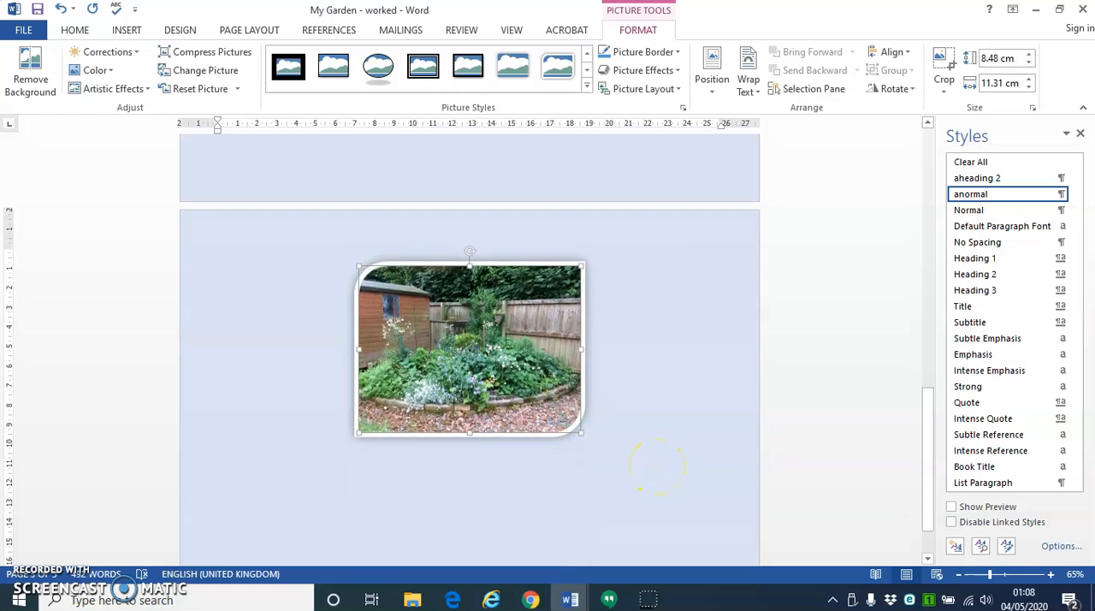
{"action": "scroll", "coordinate": [655, 465], "scroll_direction": "up", "scroll_amount": 2}
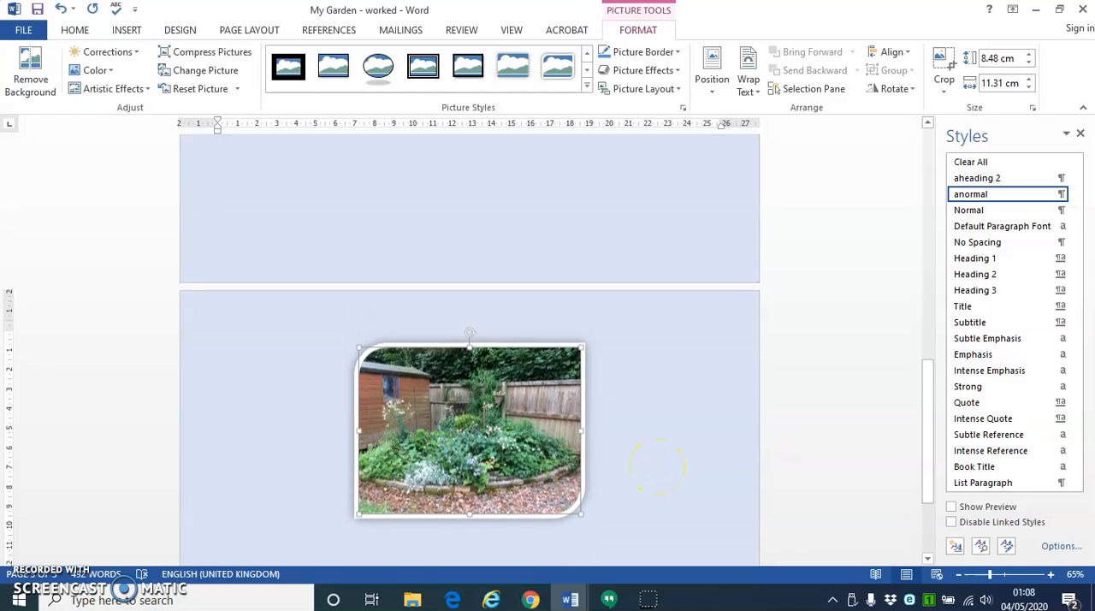
- Apply the black double-line frame style to the flower bed picture and shrink it proportionally to about 7.7 × 10.27 cm
{"action": "left_click", "coordinate": [432, 71]}
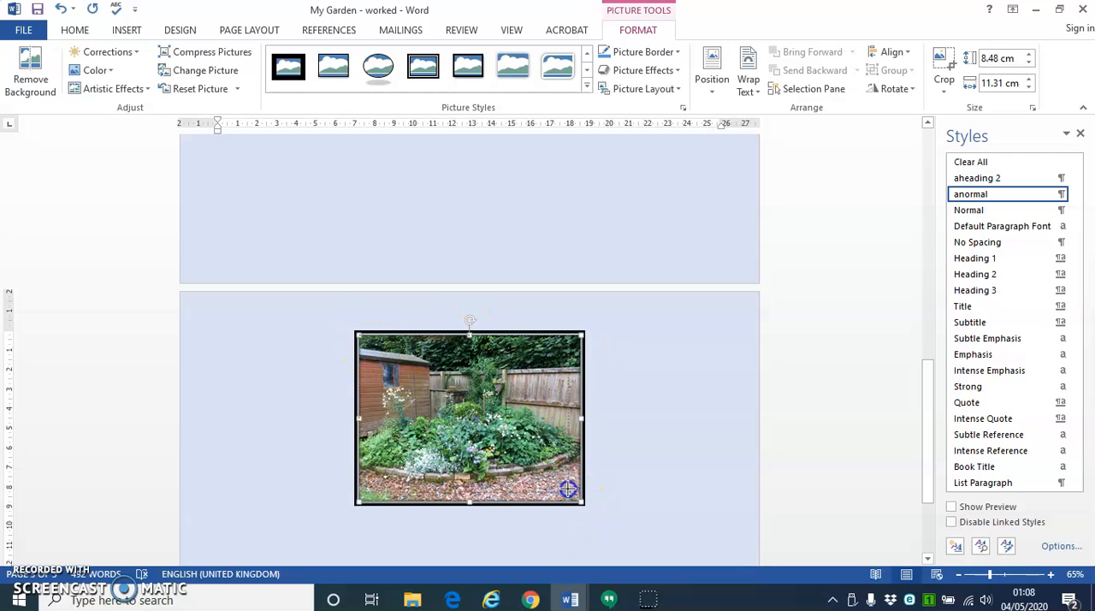
{"action": "left_click_drag", "start_coordinate": [585, 505], "coordinate": [582, 503]}
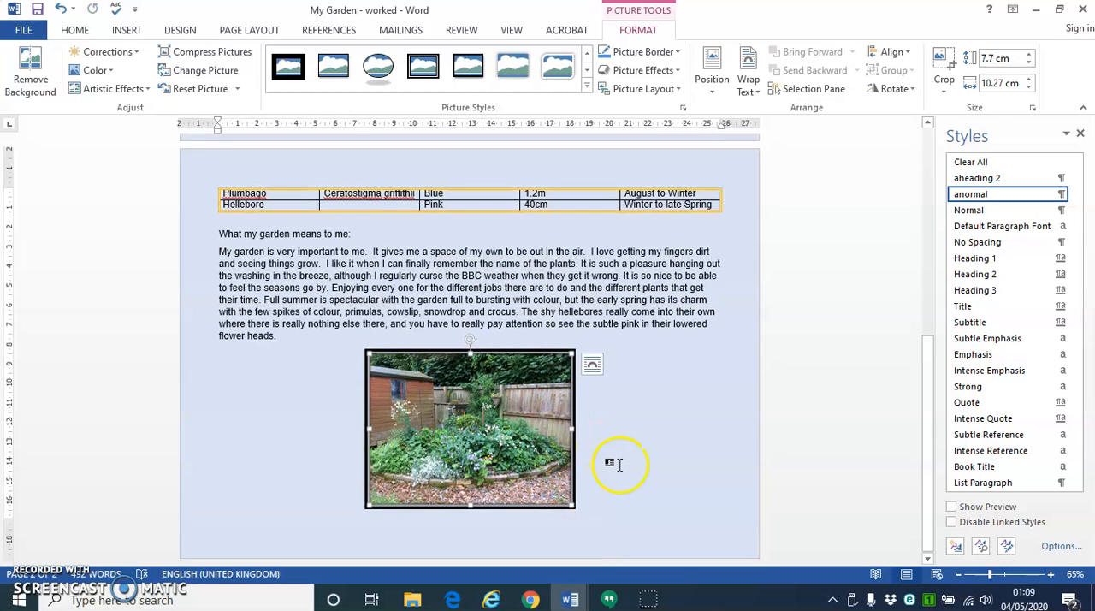
- Set the flower bed picture's border to the darker gold theme color and reopen the border options
{"action": "left_click", "coordinate": [675, 51]}
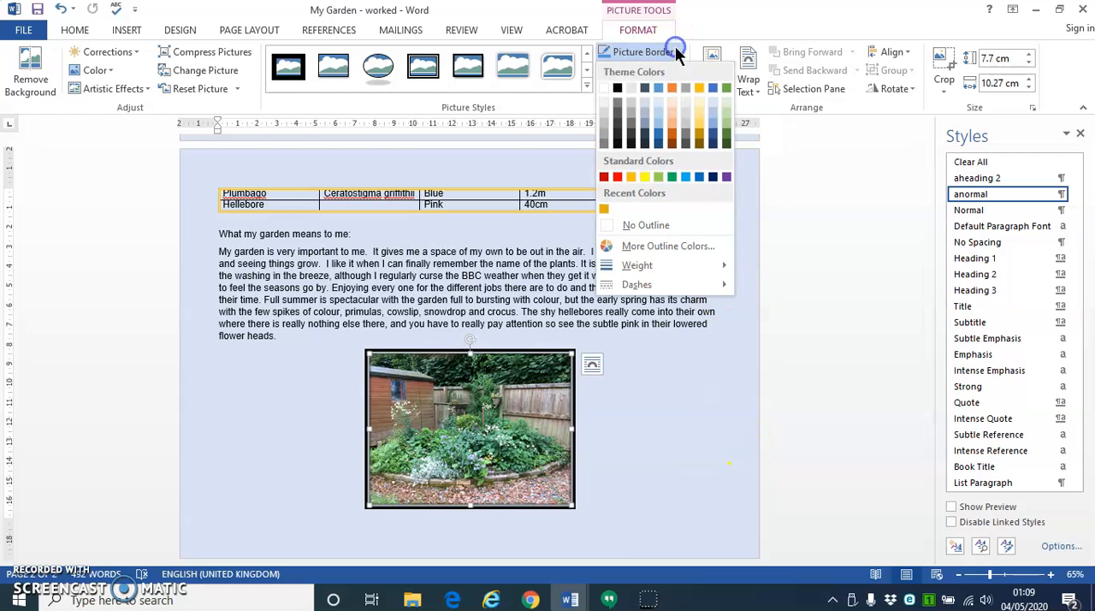
{"action": "left_click", "coordinate": [698, 133]}
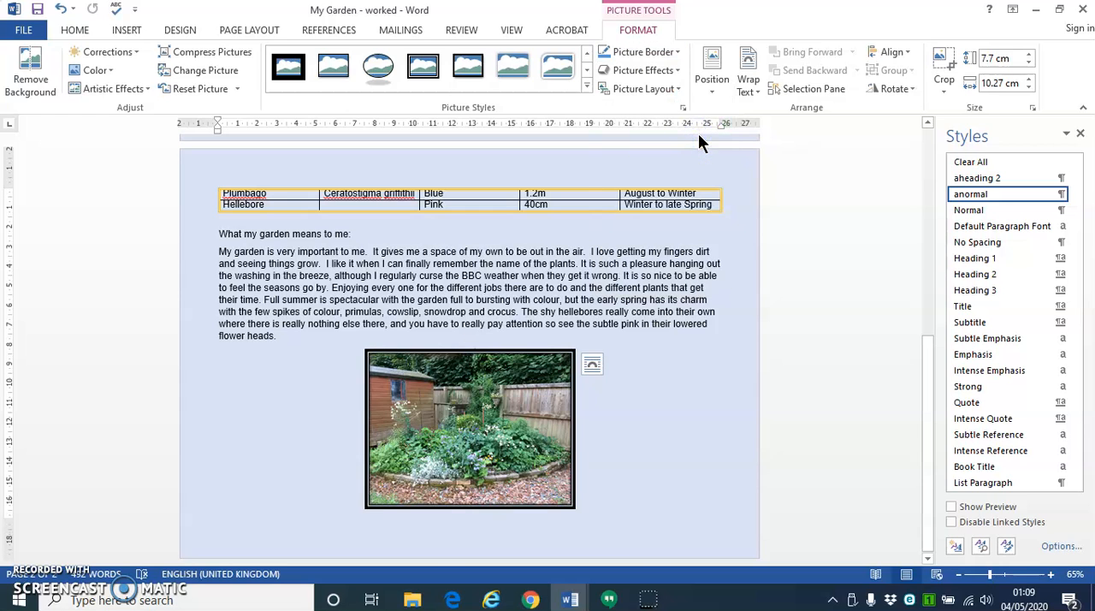
{"action": "left_click", "coordinate": [676, 52]}
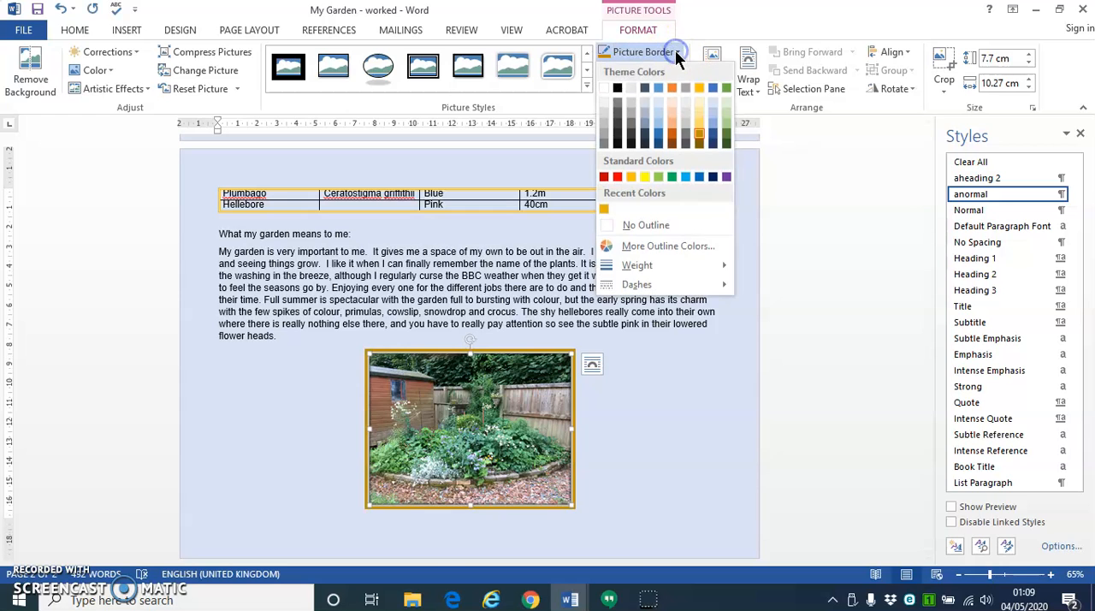
- Set the flower bed picture's border to a custom light turquoise, RGB 102, 244, 210
{"action": "left_click", "coordinate": [608, 450]}
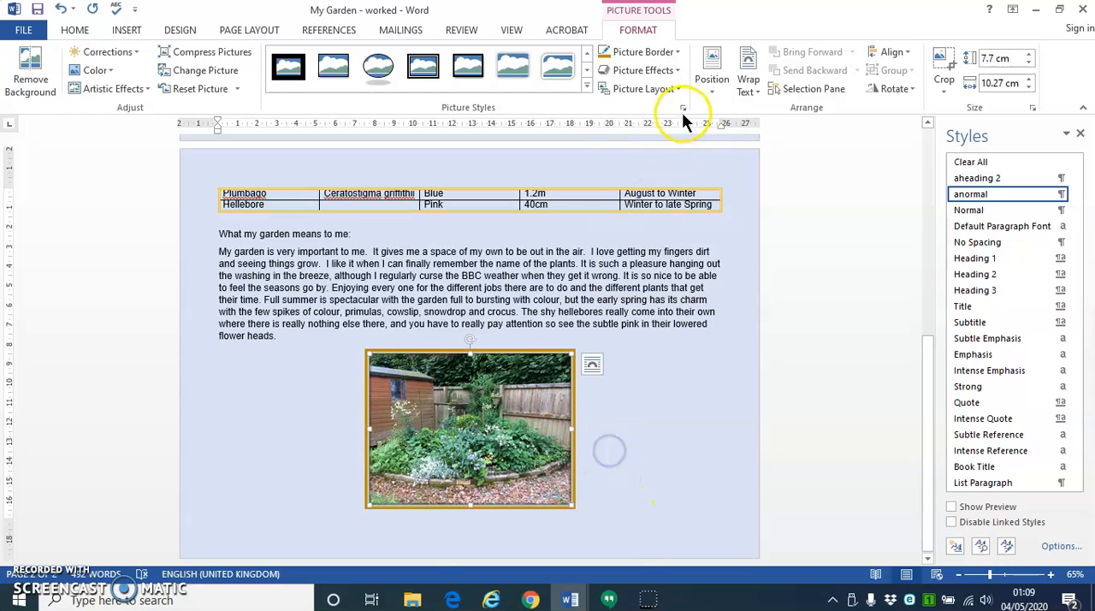
{"action": "left_click", "coordinate": [677, 51]}
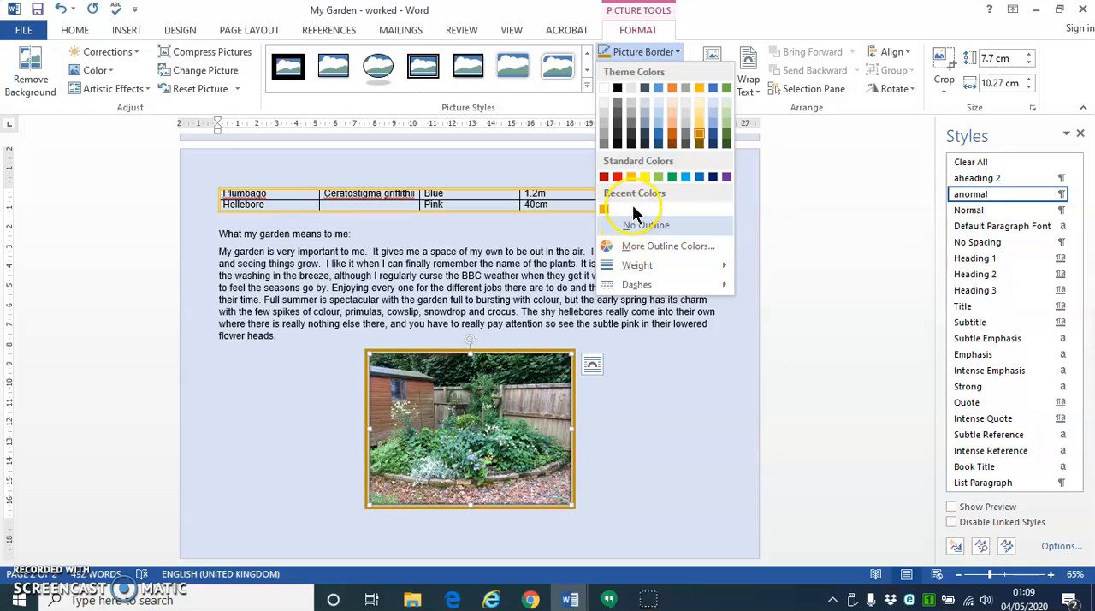
{"action": "left_click", "coordinate": [646, 245]}
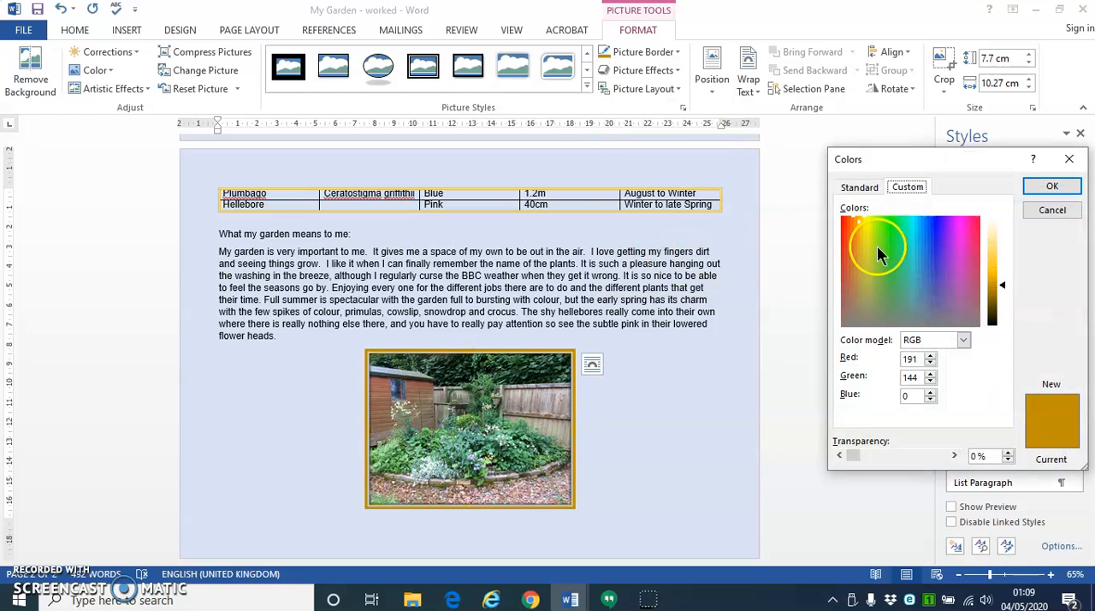
{"action": "left_click", "coordinate": [848, 181]}
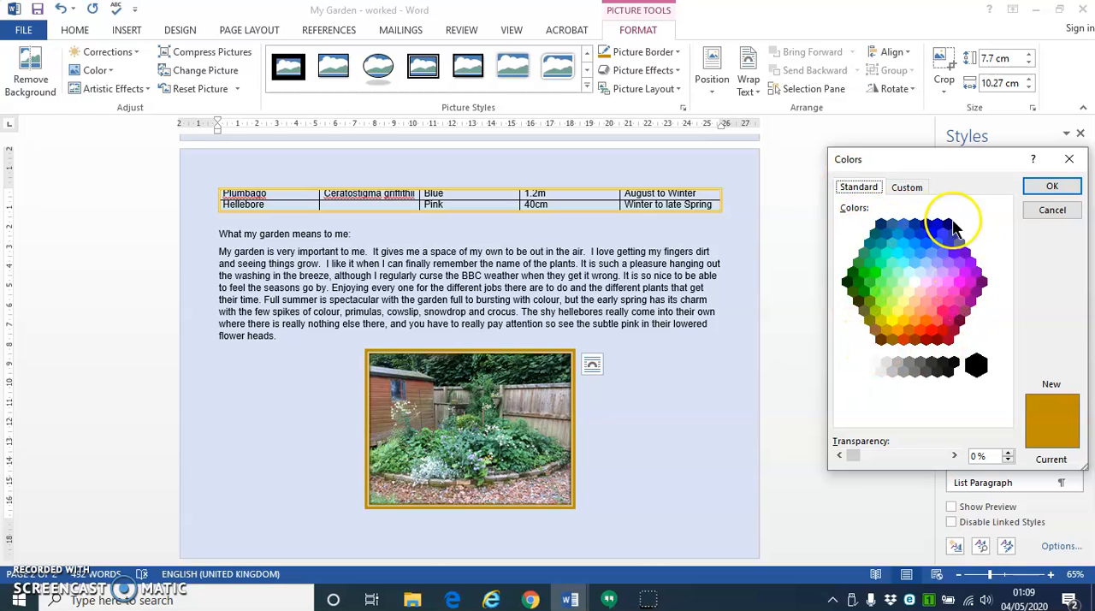
{"action": "left_click", "coordinate": [942, 310]}
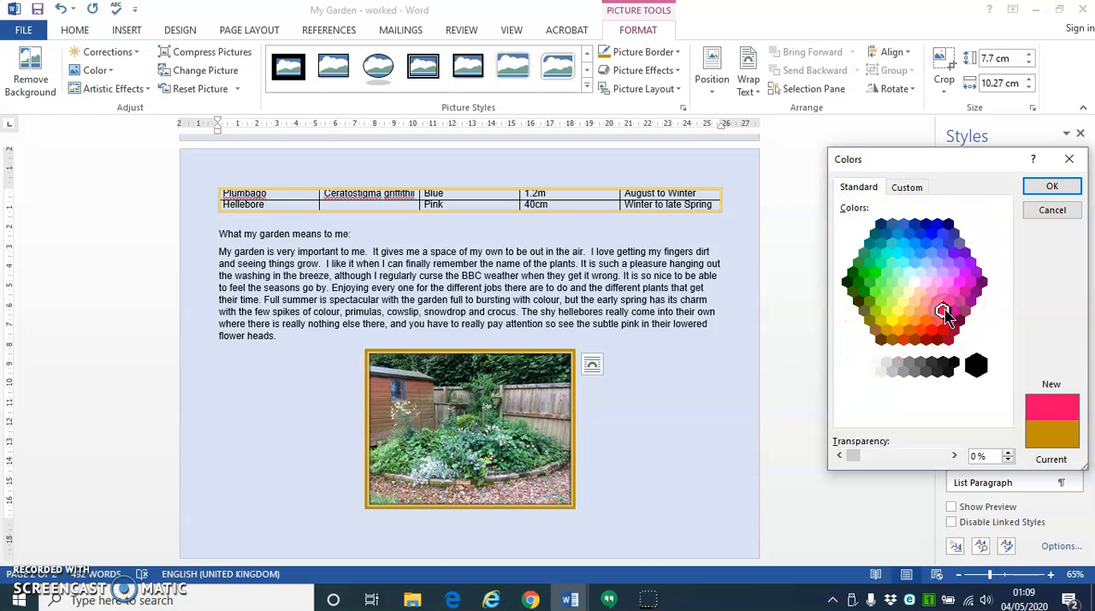
{"action": "left_click", "coordinate": [907, 187]}
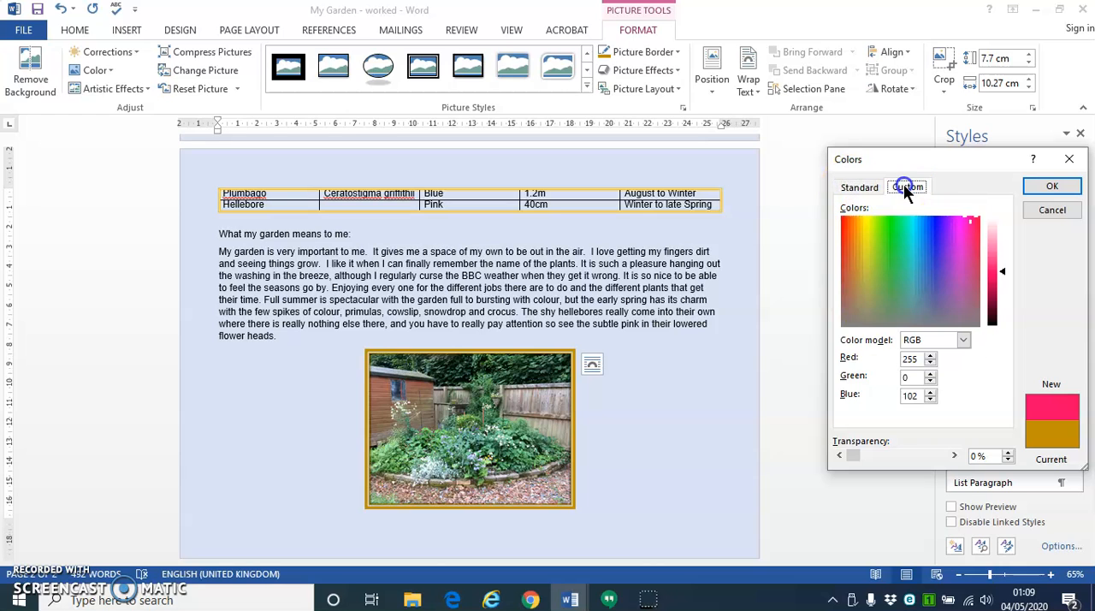
{"action": "left_click", "coordinate": [955, 252]}
{"action": "left_click", "coordinate": [894, 261]}
{"action": "left_click", "coordinate": [890, 256]}
{"action": "left_click", "coordinate": [905, 231]}
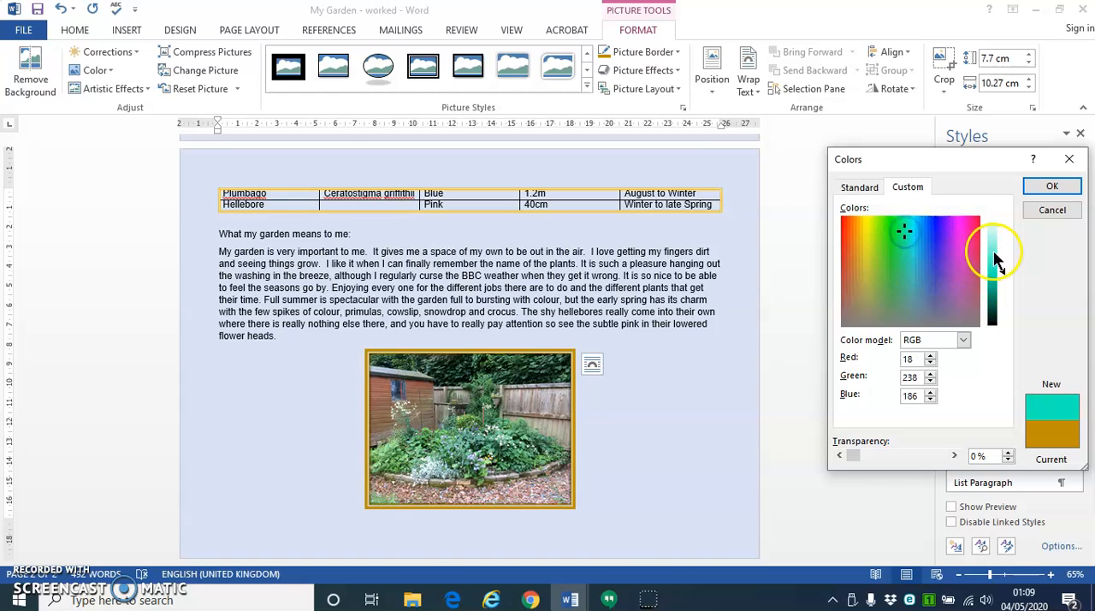
{"action": "left_click", "coordinate": [995, 256]}
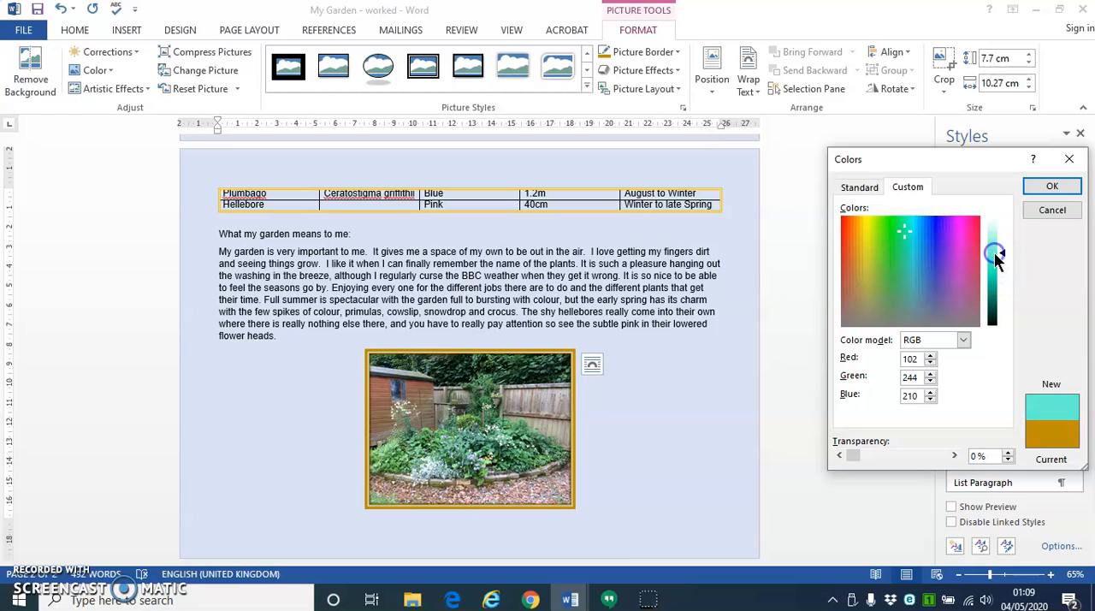
{"action": "left_click", "coordinate": [1045, 186]}
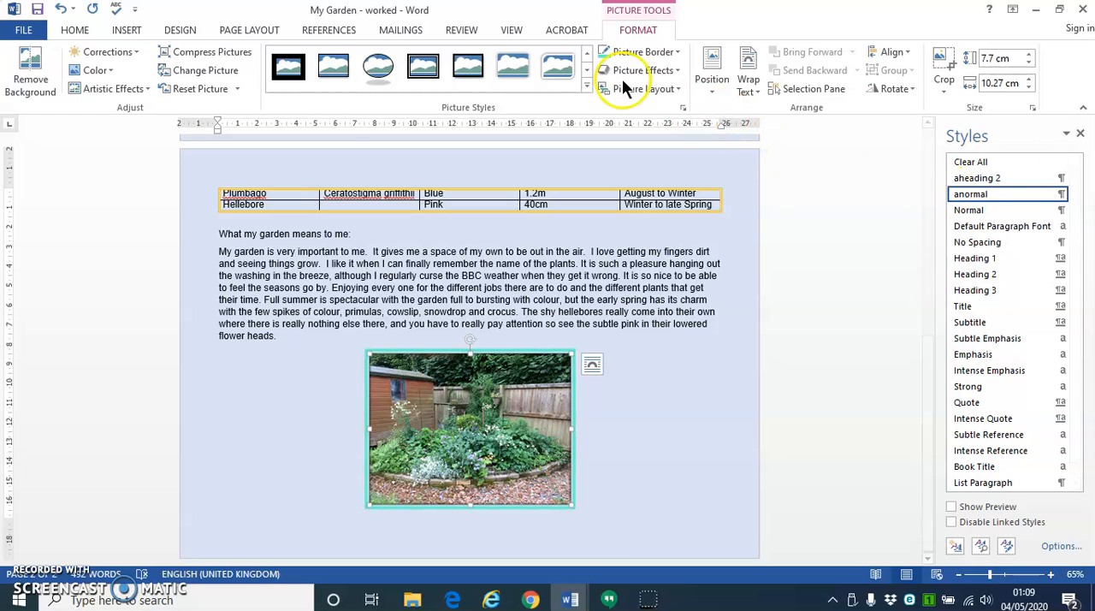
- Apply the first bevel variation as a picture effect on the flower bed picture and deselect it
{"action": "left_click", "coordinate": [676, 72]}
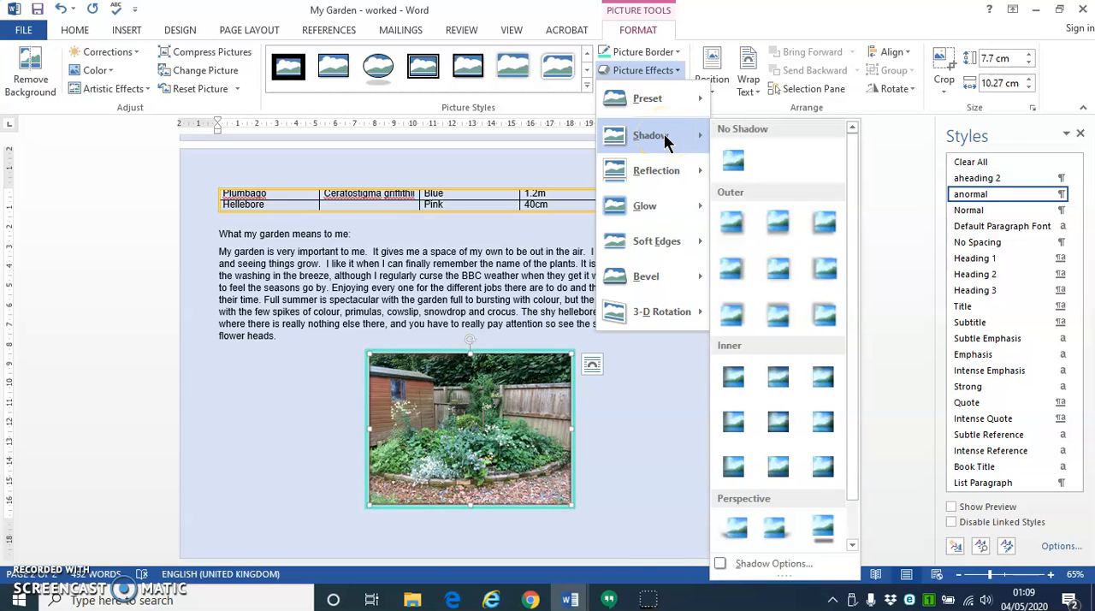
{"action": "mouse_move", "coordinate": [661, 173]}
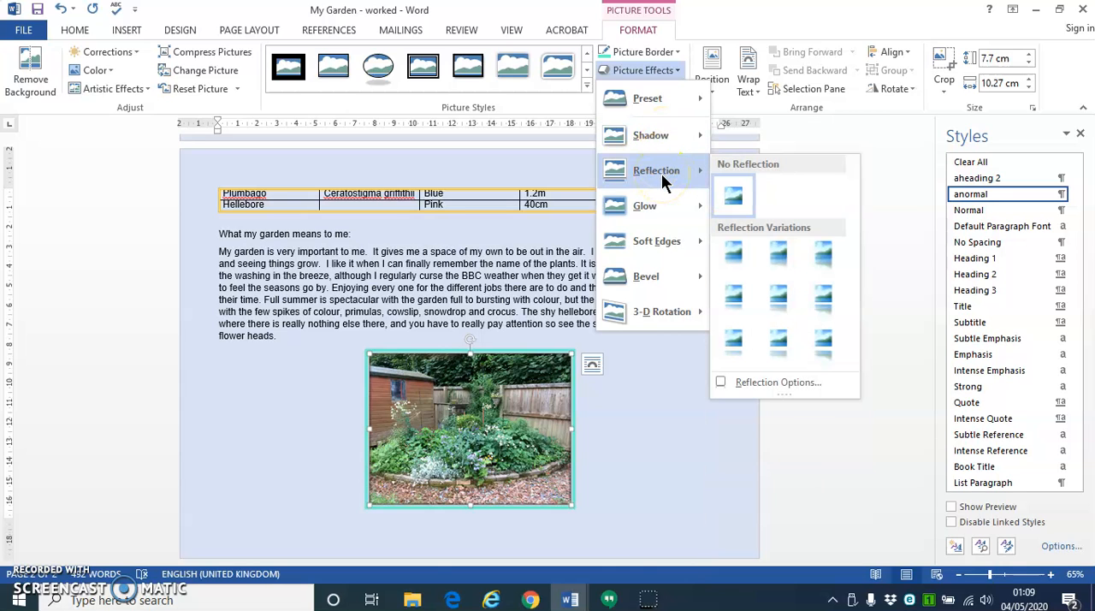
{"action": "mouse_move", "coordinate": [658, 208]}
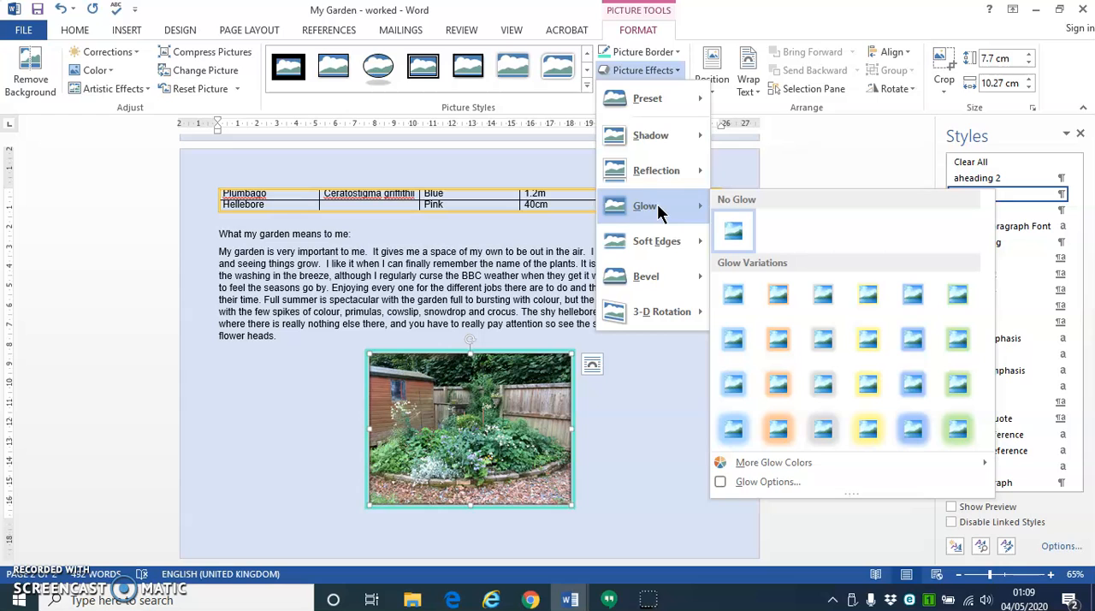
{"action": "mouse_move", "coordinate": [655, 276]}
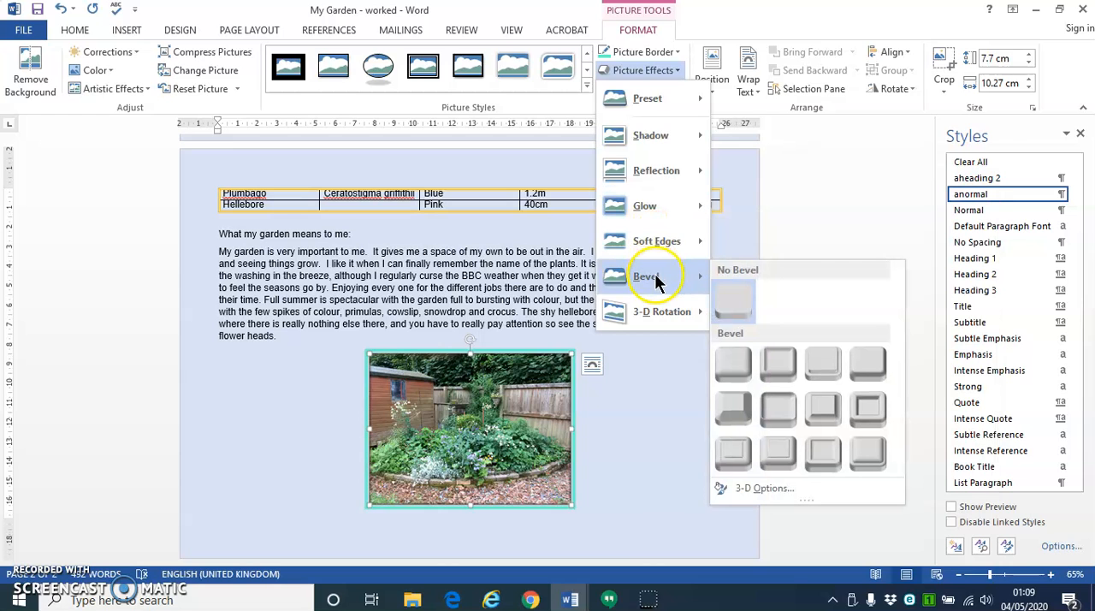
{"action": "left_click", "coordinate": [742, 367]}
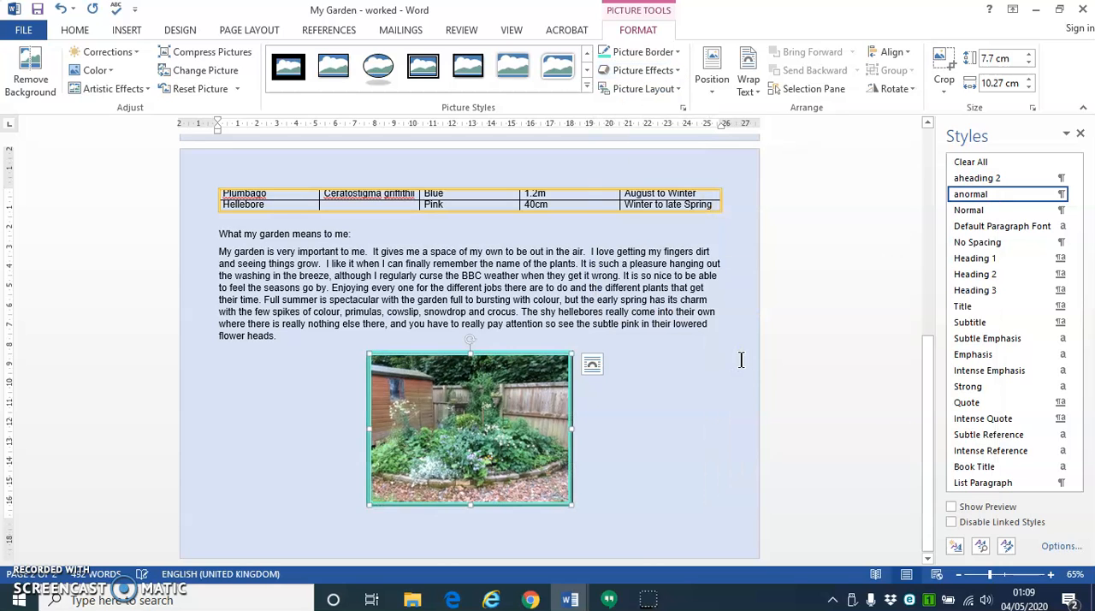
{"action": "left_click", "coordinate": [633, 463]}
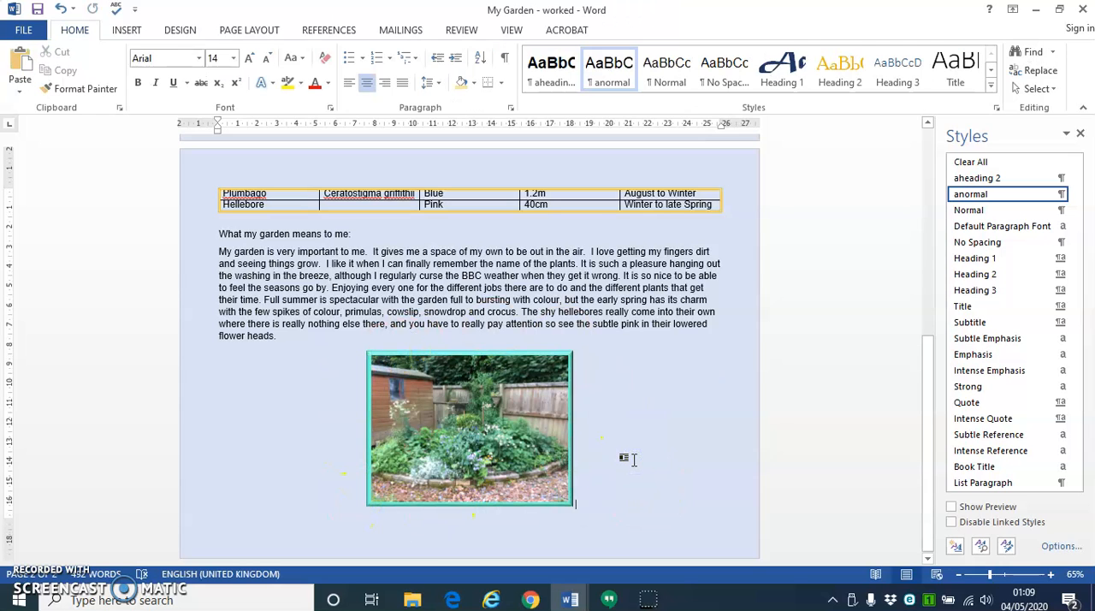
- Review the finished document, from the plant table and closing text to the bevelled flower bed picture
{"action": "left_click_drag", "start_coordinate": [930, 351], "coordinate": [911, 124]}
{"action": "left_click_drag", "start_coordinate": [927, 184], "coordinate": [944, 286]}
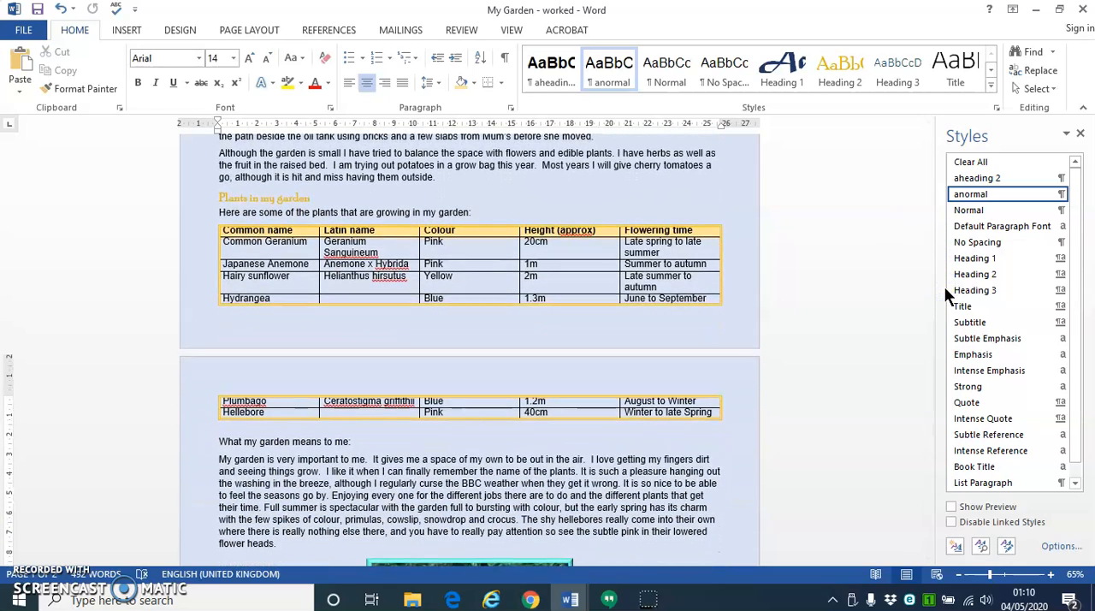
{"action": "left_click", "coordinate": [927, 279]}
{"action": "left_click_drag", "start_coordinate": [927, 280], "coordinate": [952, 409]}
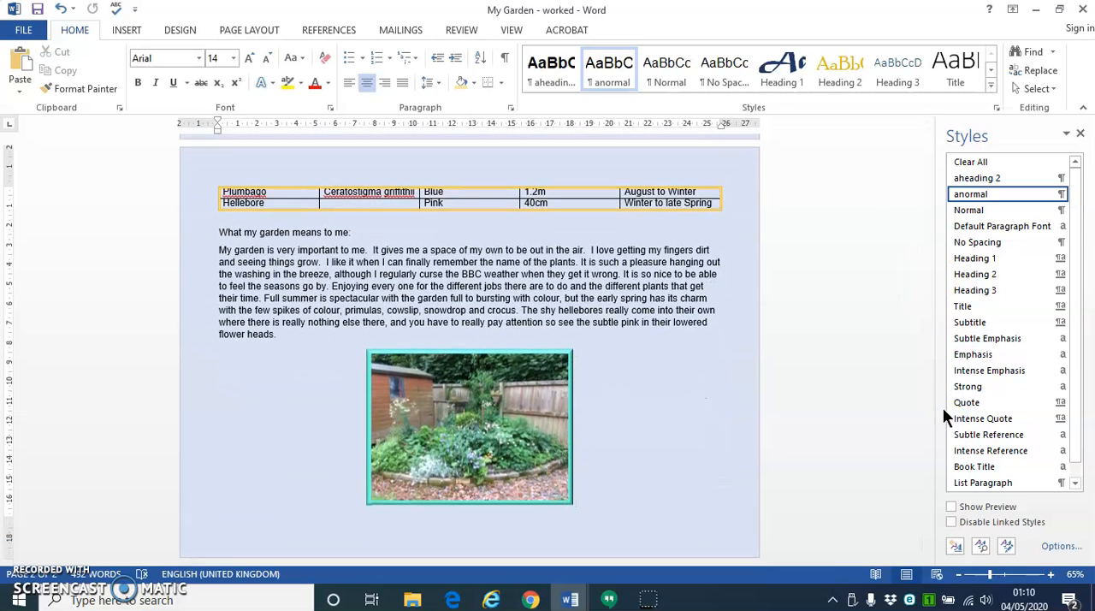
{"action": "scroll", "coordinate": [497, 244], "scroll_direction": "up", "scroll_amount": 5}
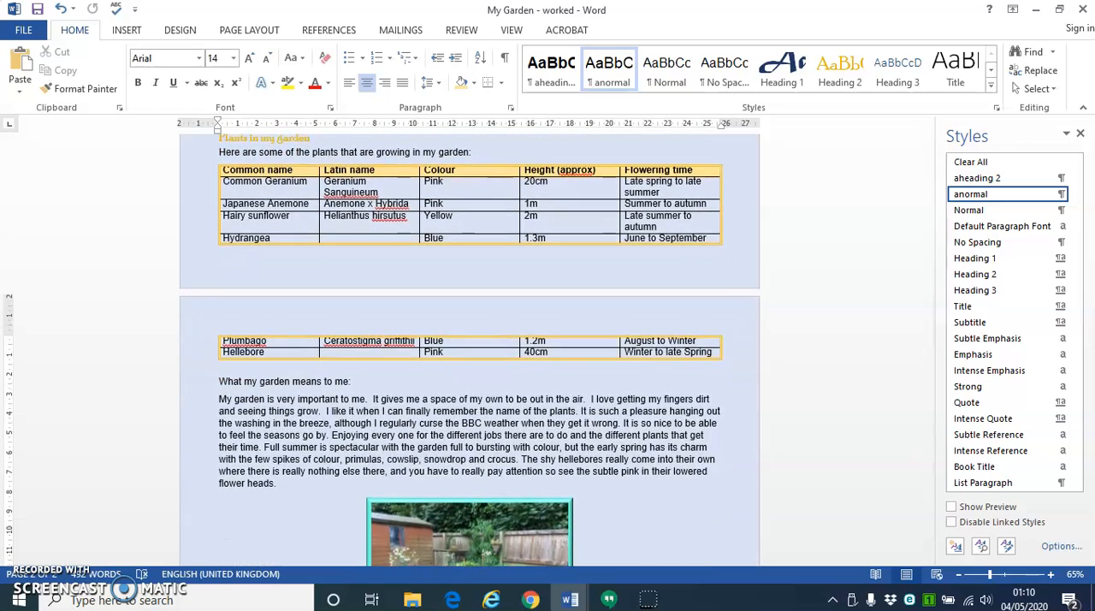
{"action": "scroll", "coordinate": [385, 299], "scroll_direction": "down", "scroll_amount": 5}
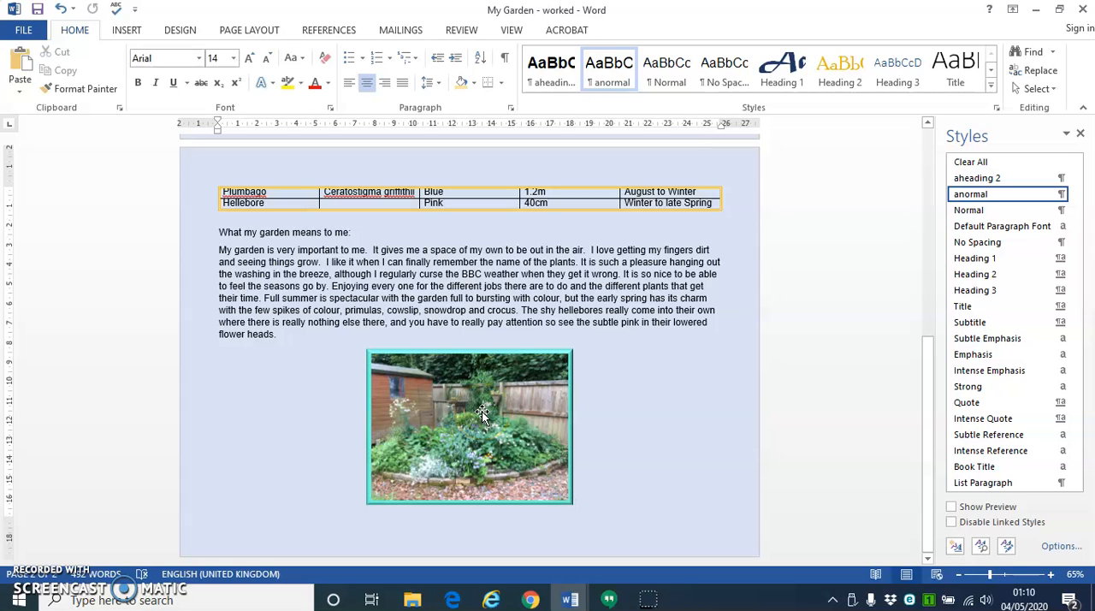
{"action": "left_click", "coordinate": [682, 290]}
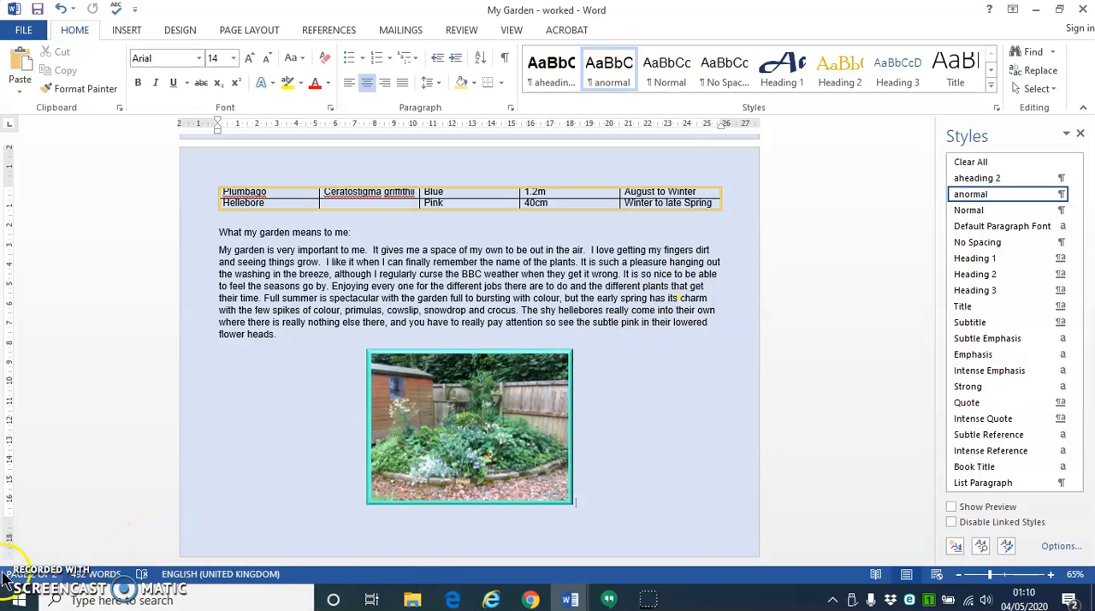